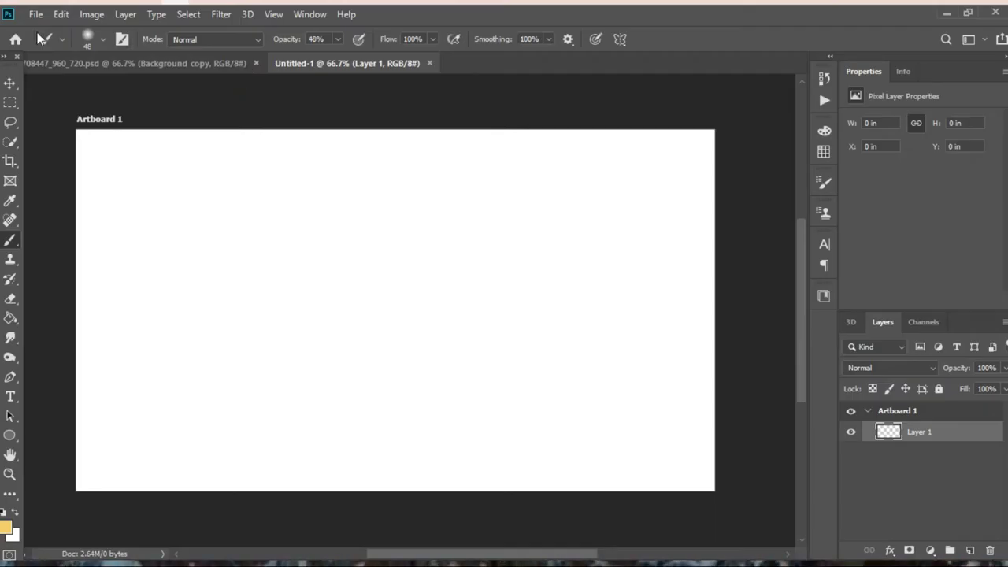
Open moss-2799098_960_720 from the Downloads folder as a new document.
left_click(35, 14)
left_click(45, 42)
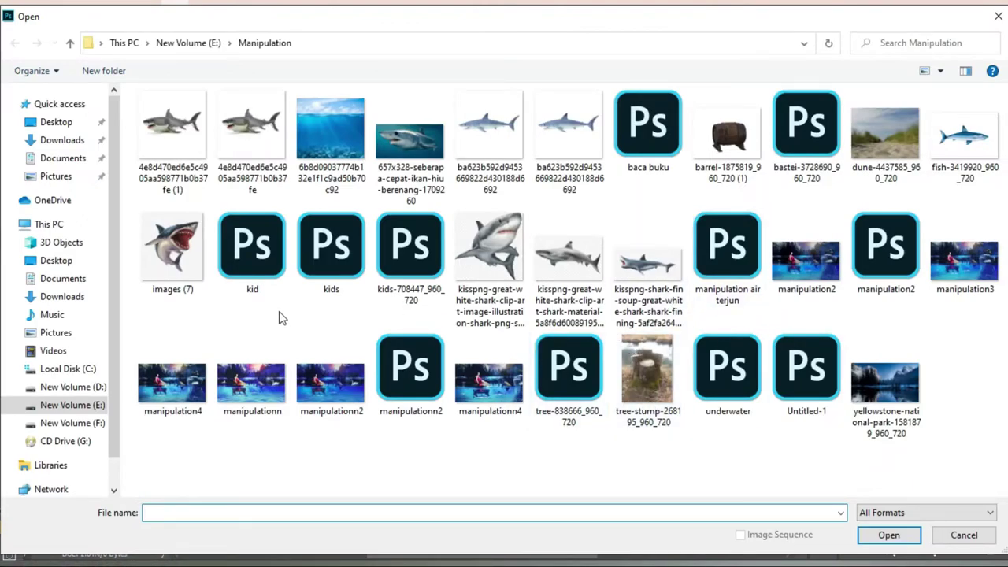
mouse_move(63, 331)
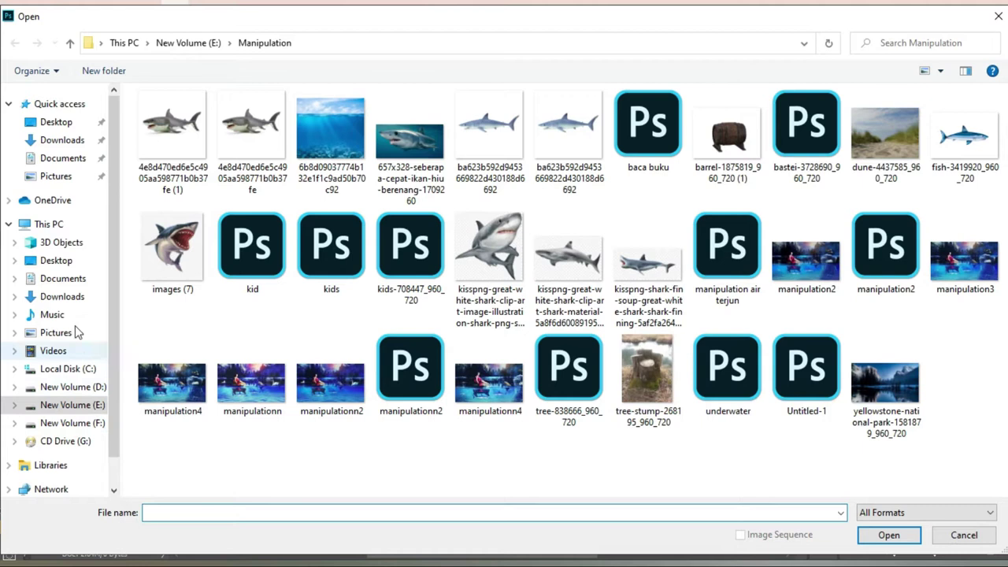
left_click(62, 300)
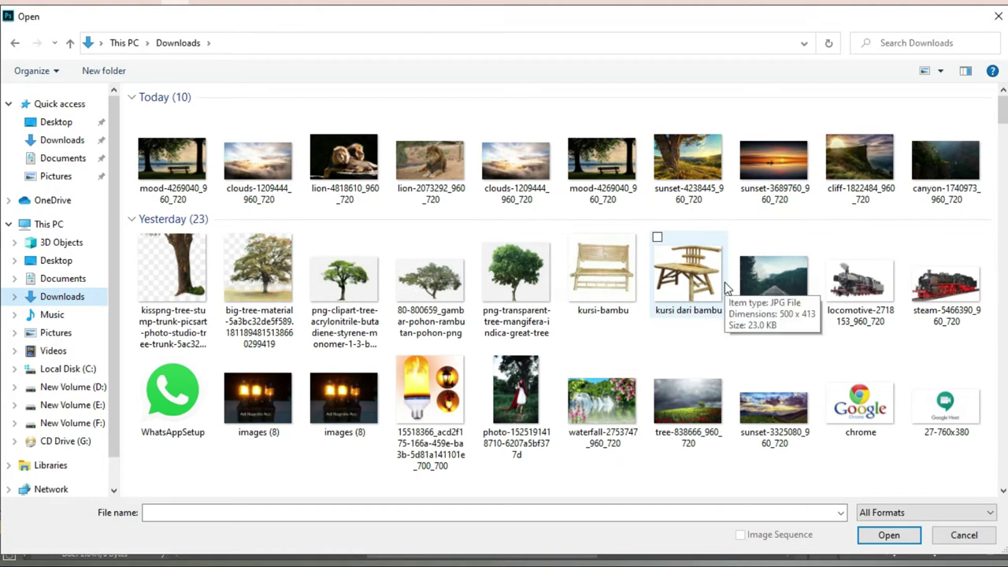
scroll(725, 285, "down", 3)
scroll(726, 288, "down", 5)
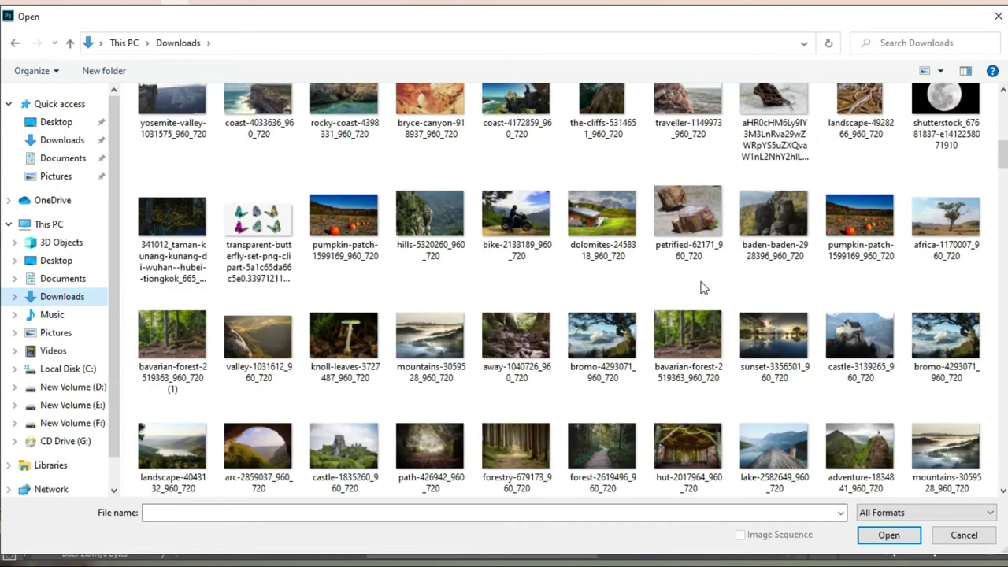
mouse_move(601, 221)
scroll(438, 295, "down", 3)
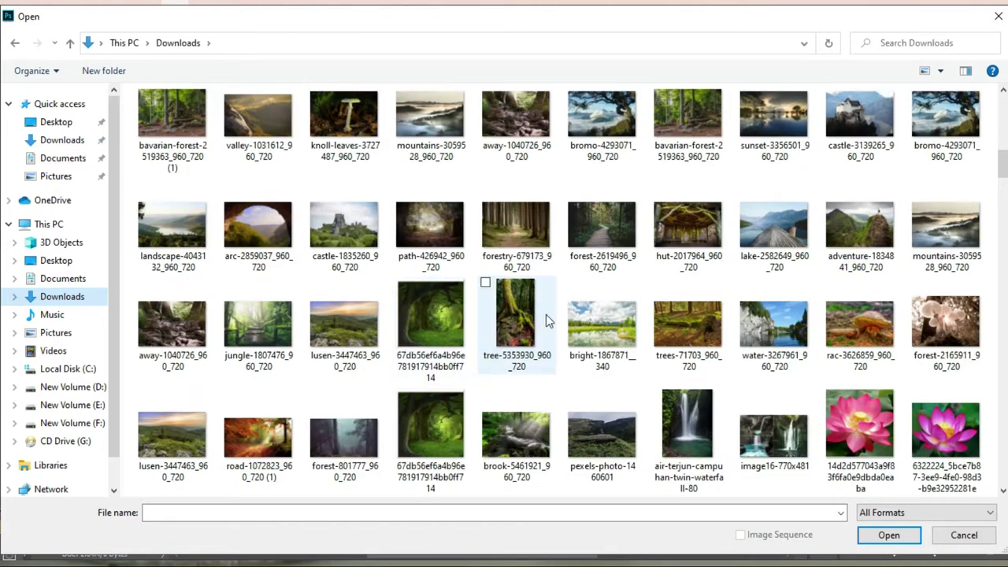
scroll(607, 349, "down", 3)
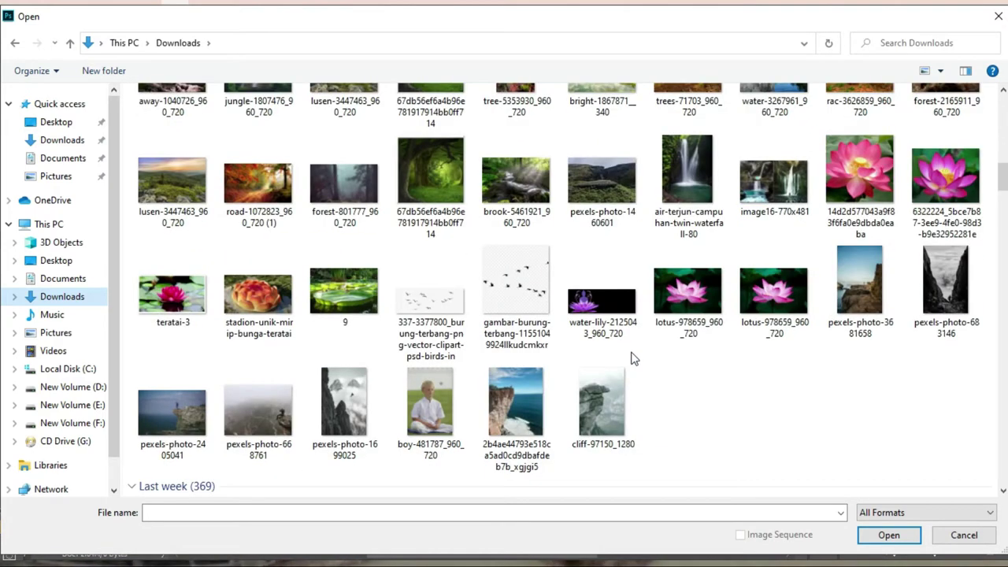
scroll(634, 358, "down", 3)
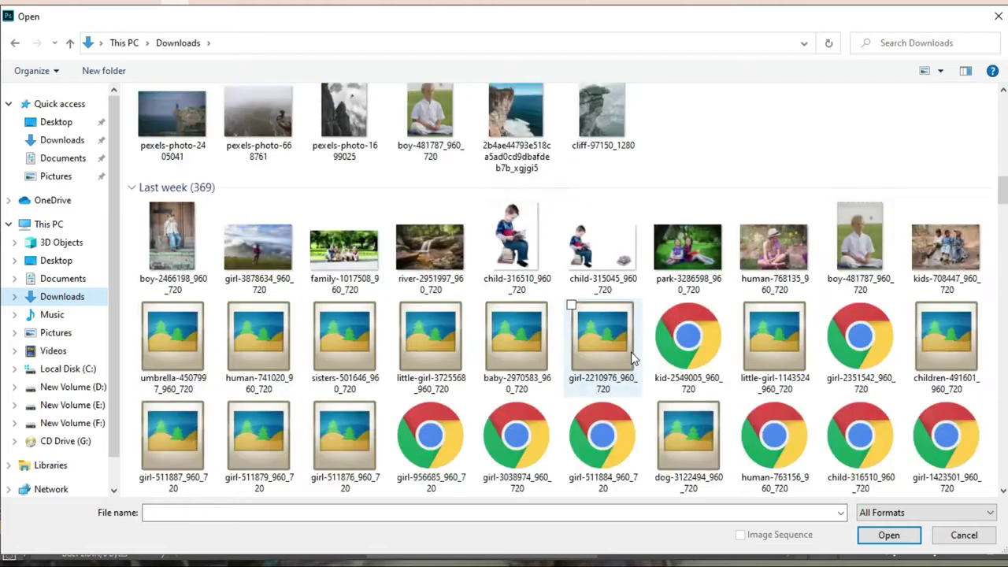
scroll(634, 359, "down", 2)
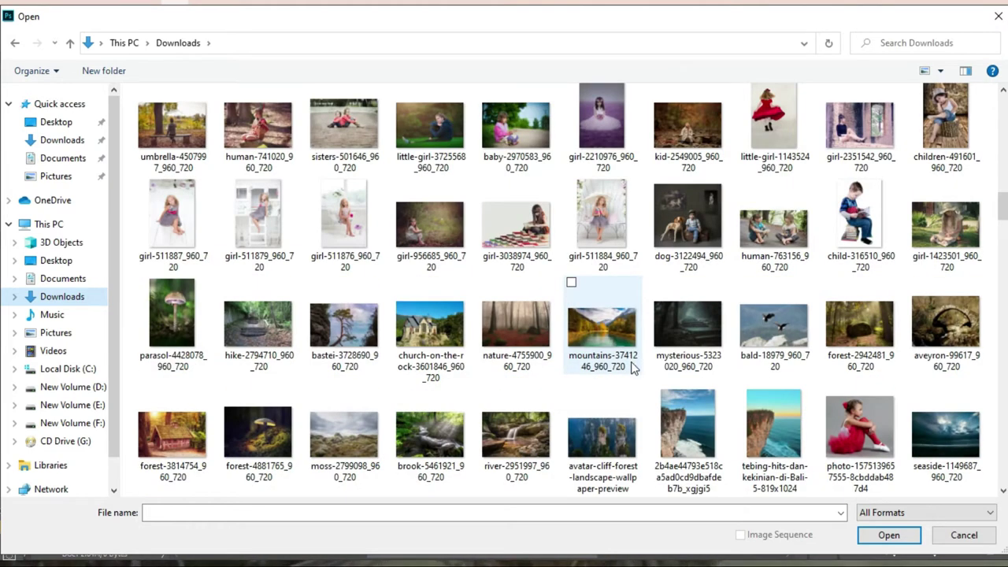
left_click(344, 433)
left_click(907, 542)
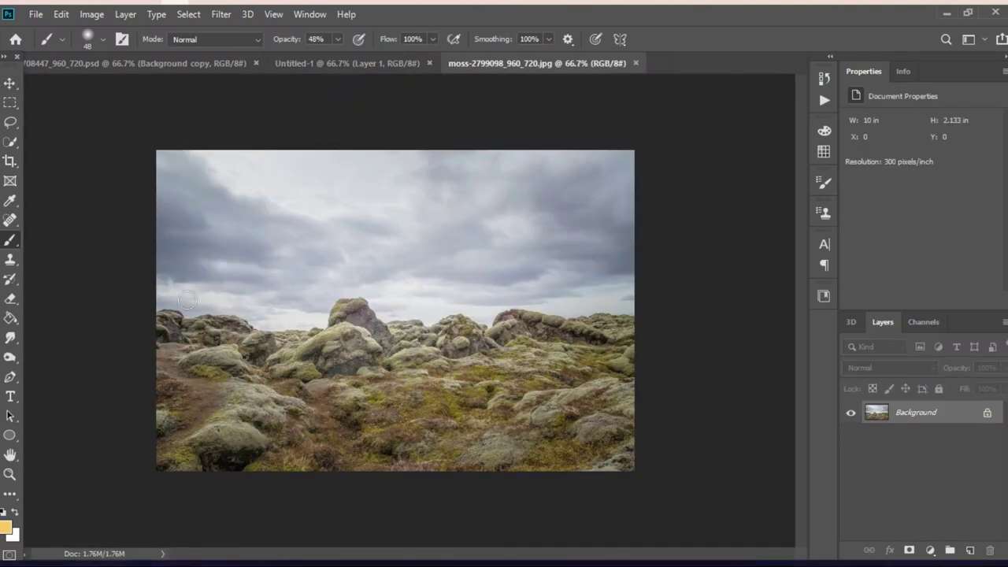
Move the moss photo onto the Untitled-1 artboard and close the children document.
left_click(10, 83)
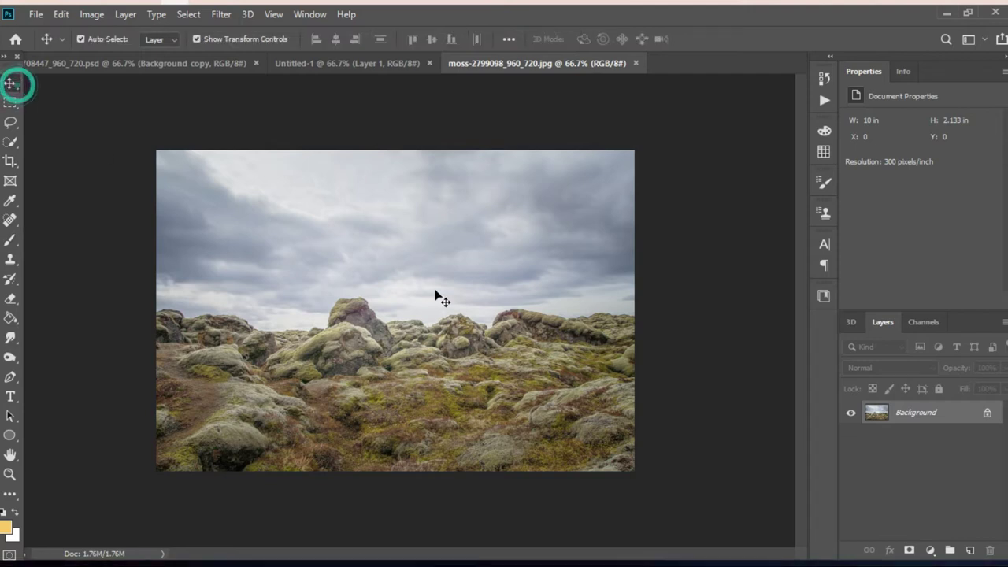
left_click(174, 67)
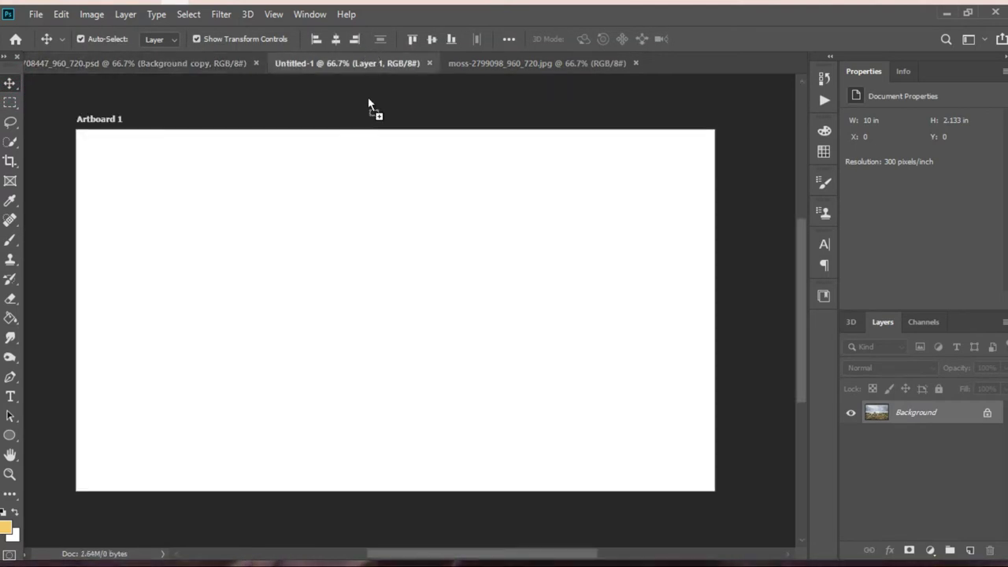
left_click_drag(260, 51, 393, 211)
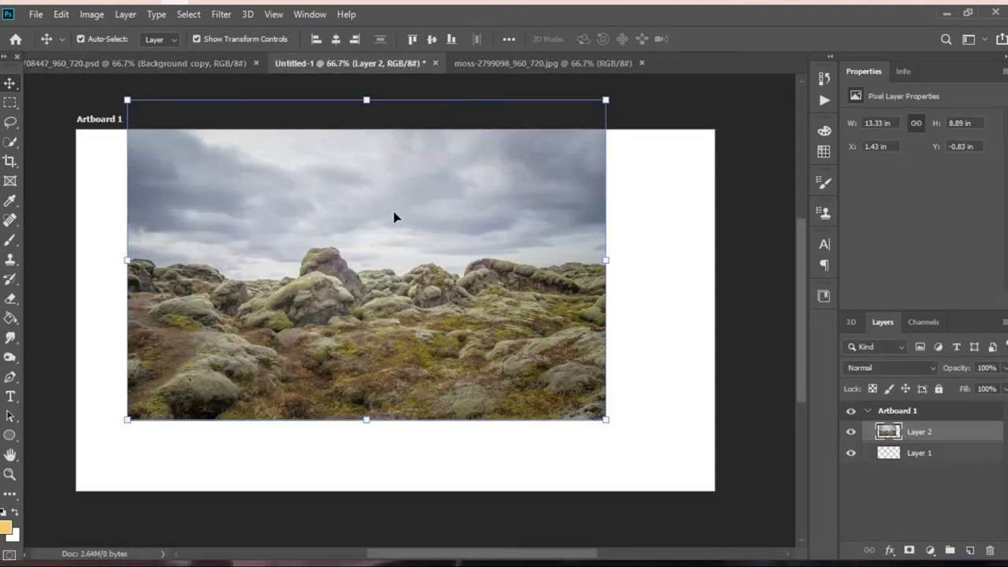
left_click(255, 63)
Scale the moss layer to about 133.33% to span the artboard, aligned to its top.
left_click_drag(366, 272, 315, 300)
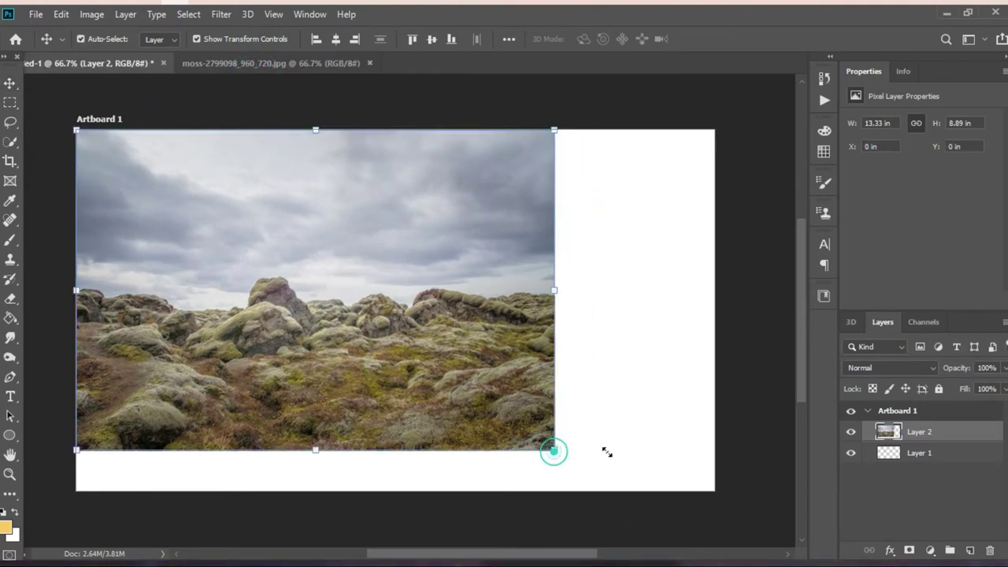
left_click_drag(554, 451, 653, 490)
left_click_drag(610, 450, 652, 444)
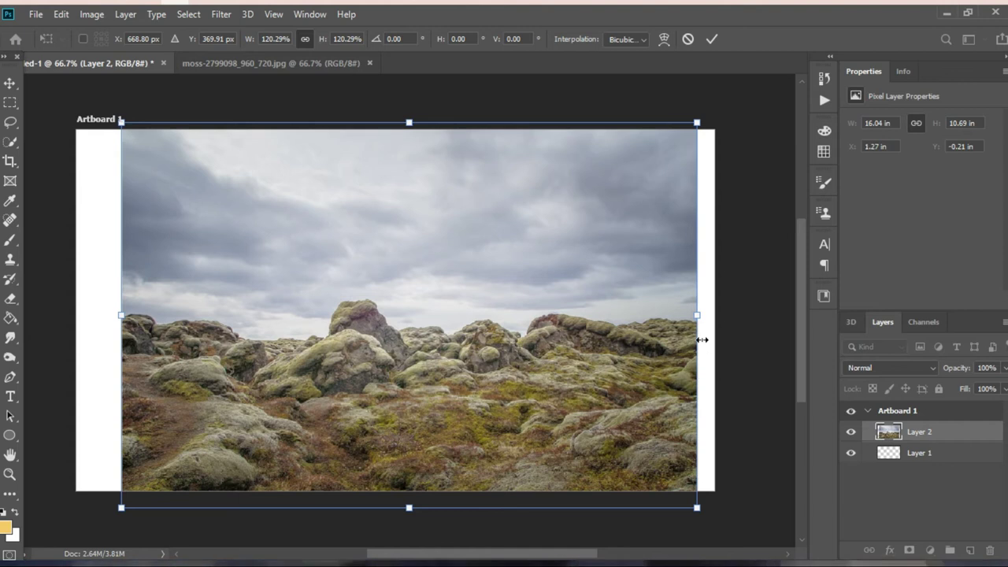
left_click_drag(698, 315, 713, 315)
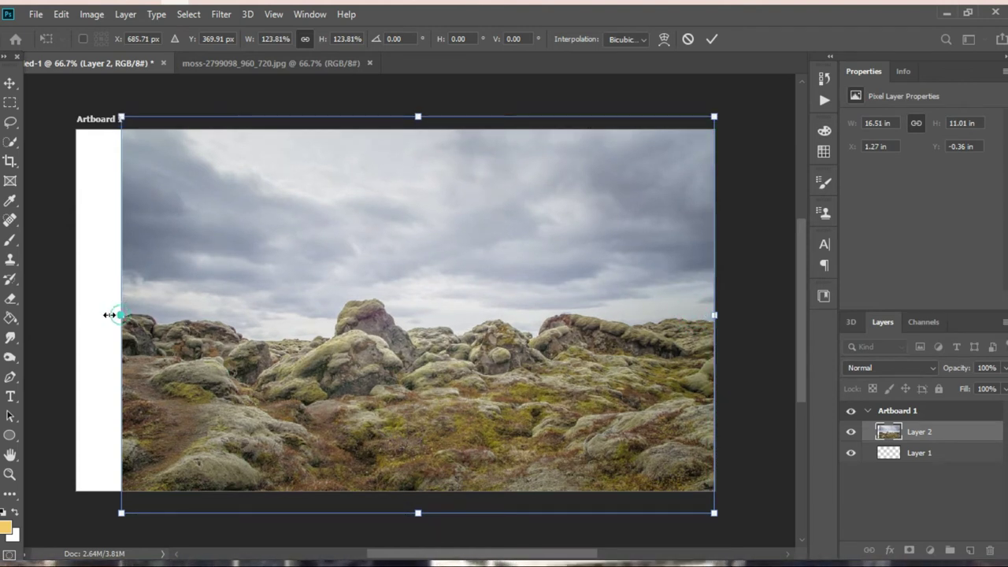
left_click_drag(109, 315, 75, 321)
left_click_drag(218, 355, 252, 374)
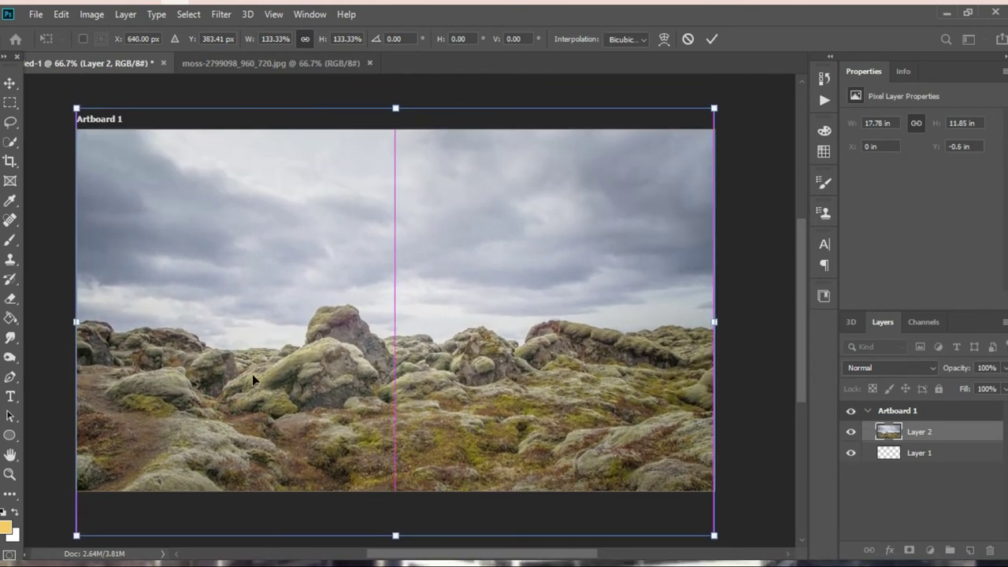
left_click_drag(348, 382, 353, 391)
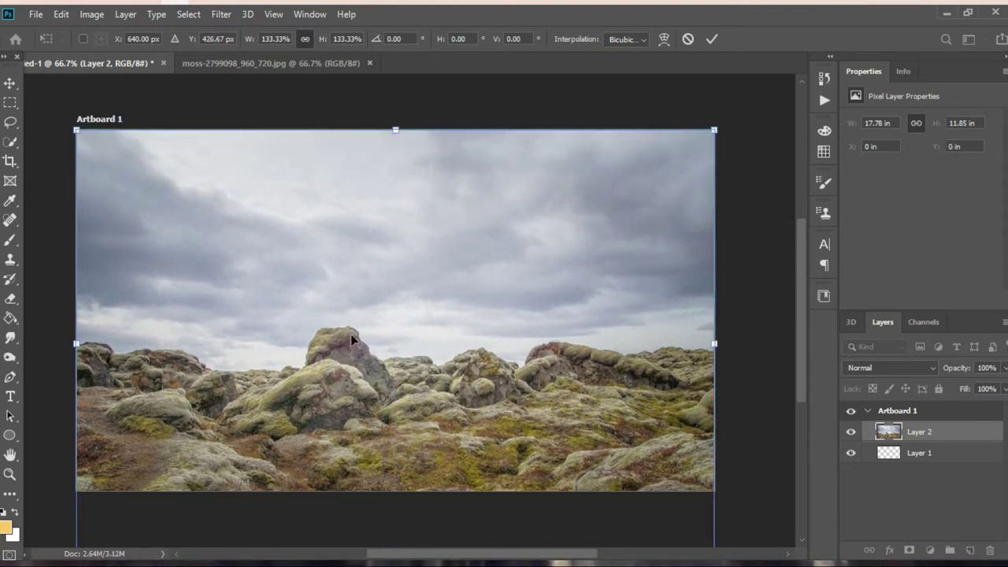
Commit the scaling, then select the sky, invert it, and output the rocks as a masked Layer 2 copy.
left_click(10, 141)
left_click(181, 173)
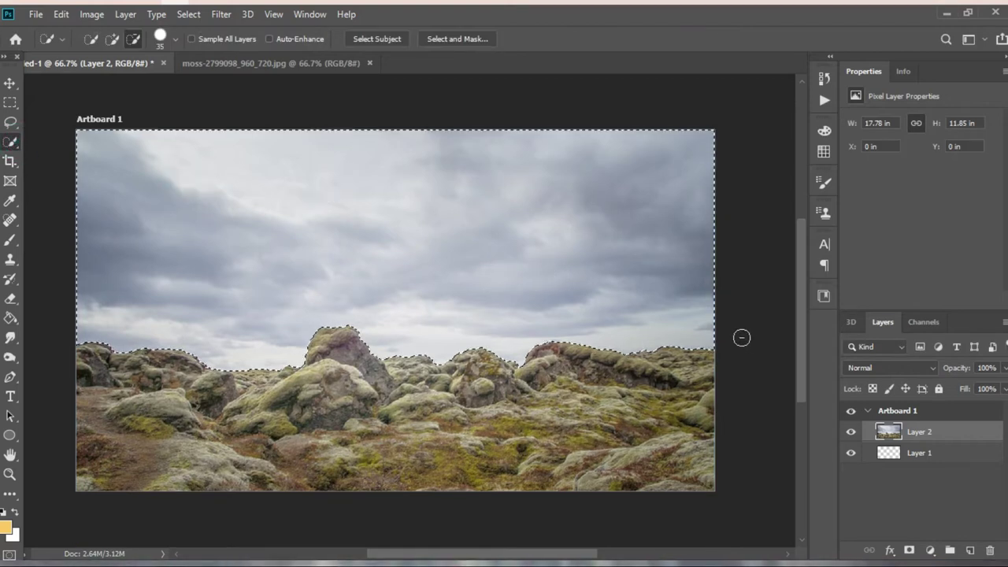
left_click(445, 38)
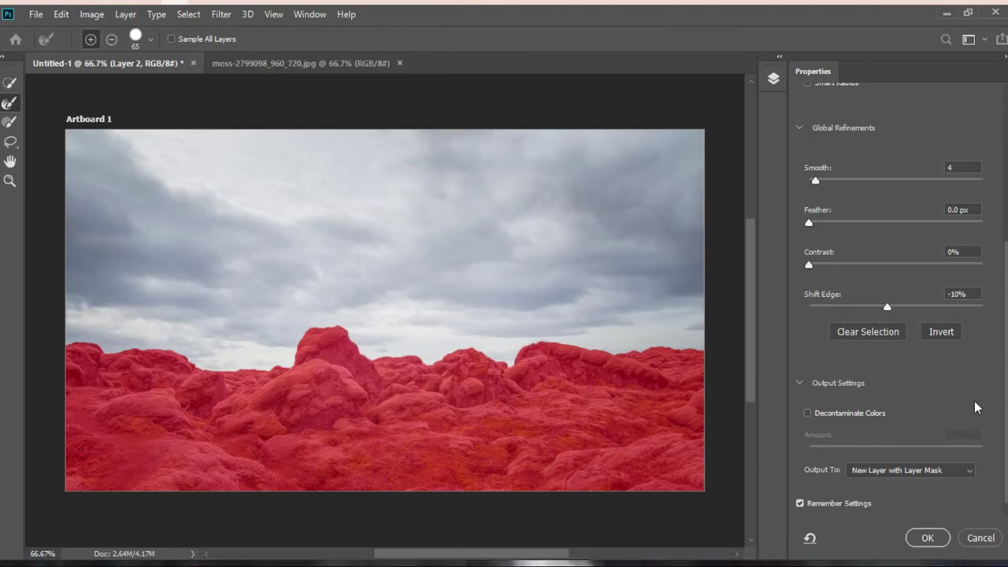
left_click(941, 331)
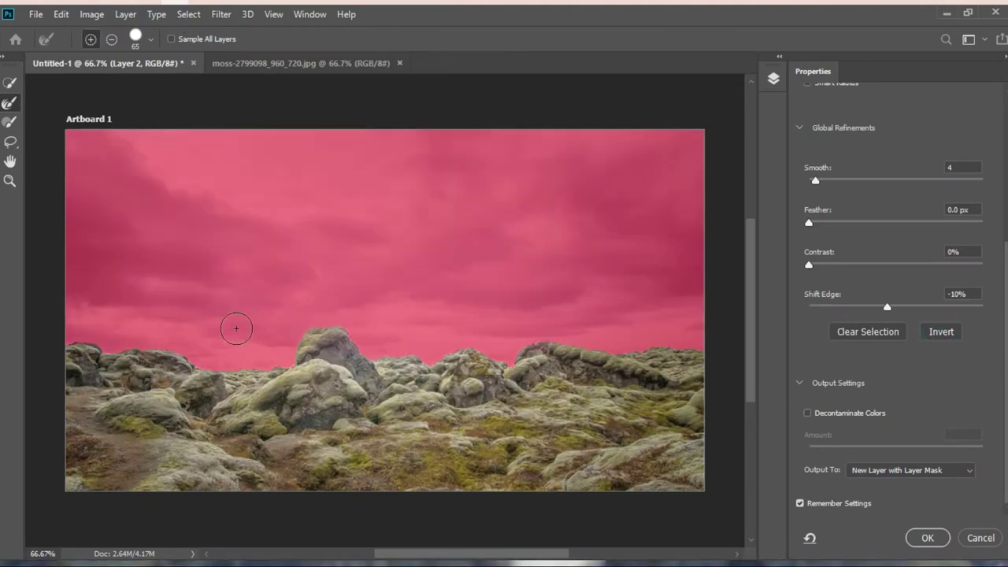
left_click(927, 538)
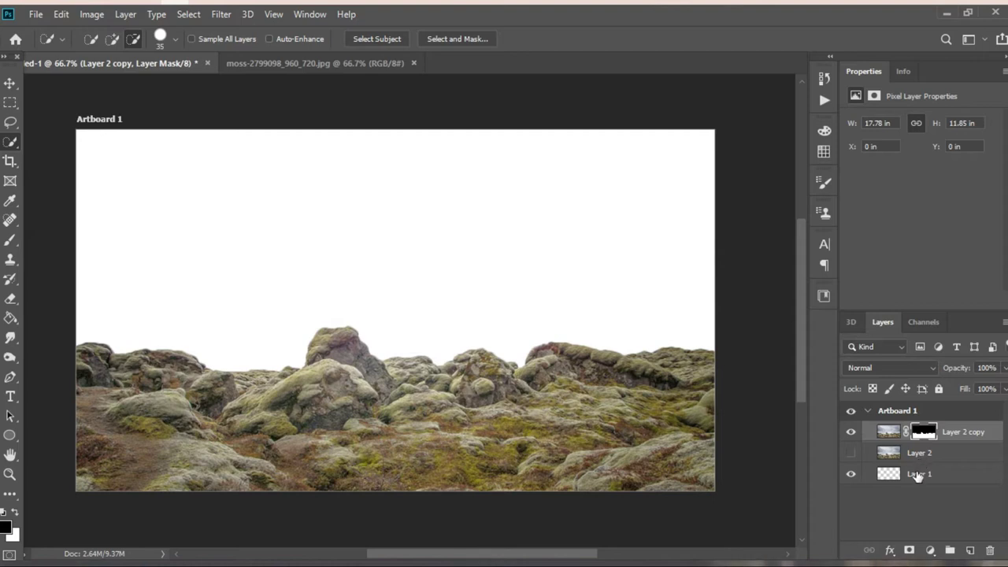
Place lusen-3447463_960_720 from Downloads into the composite as an embedded layer.
left_click(32, 14)
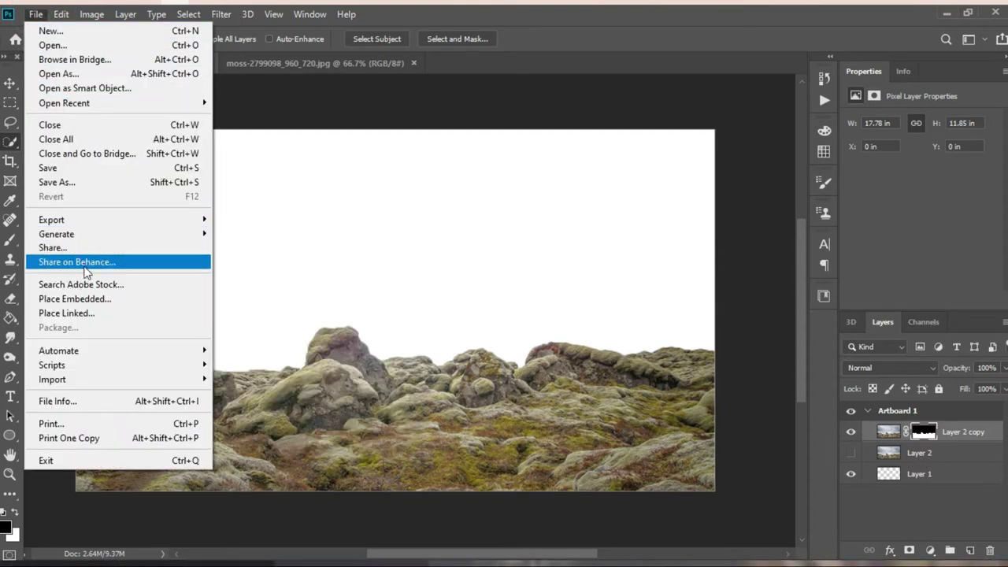
left_click(75, 298)
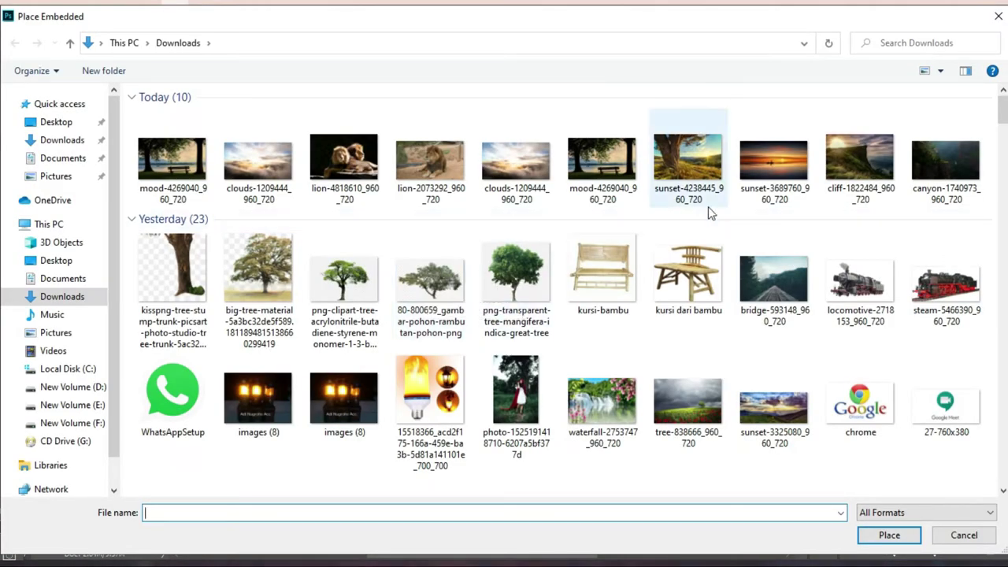
scroll(509, 265, "down", 3)
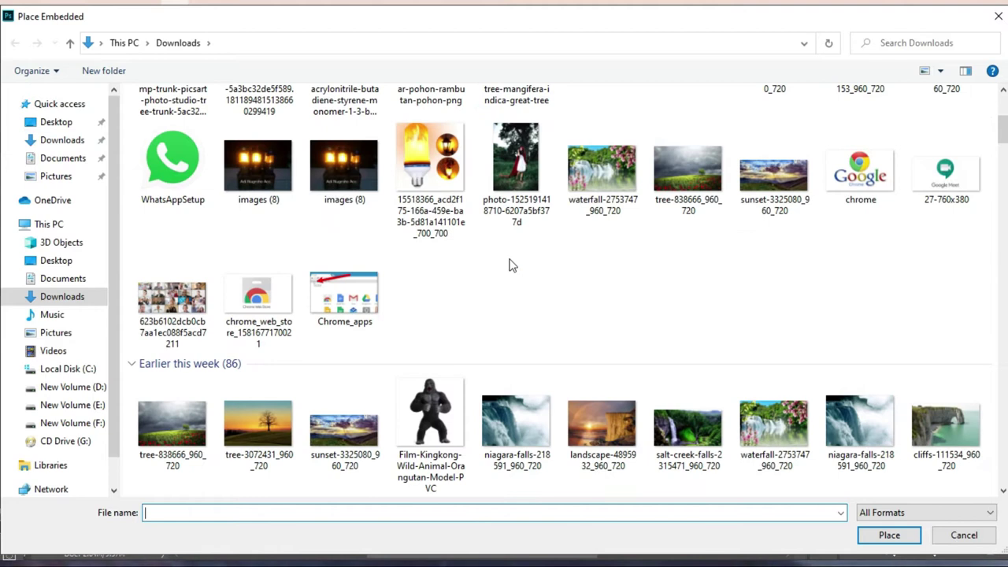
scroll(509, 266, "down", 3)
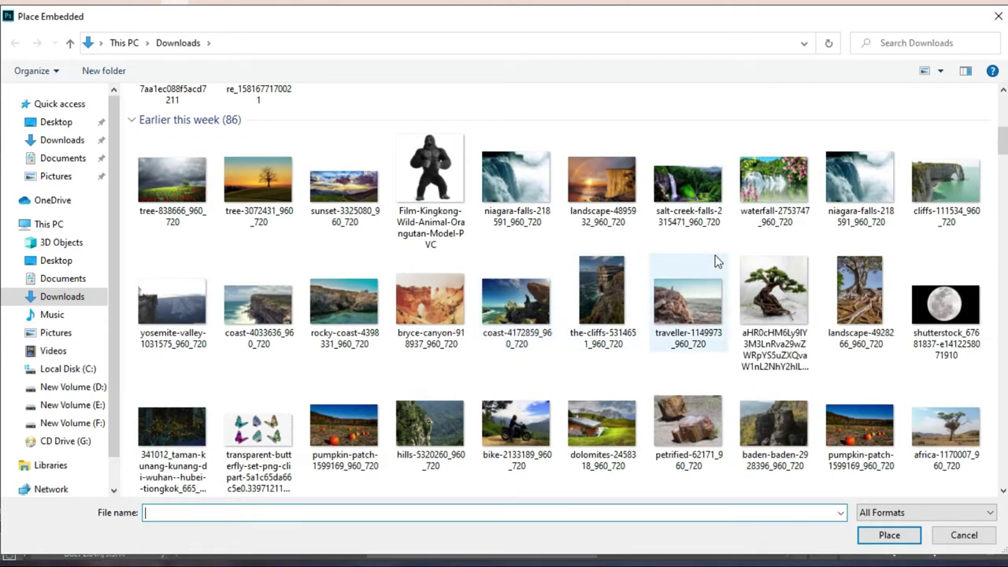
scroll(717, 262, "down", 3)
scroll(717, 261, "down", 3)
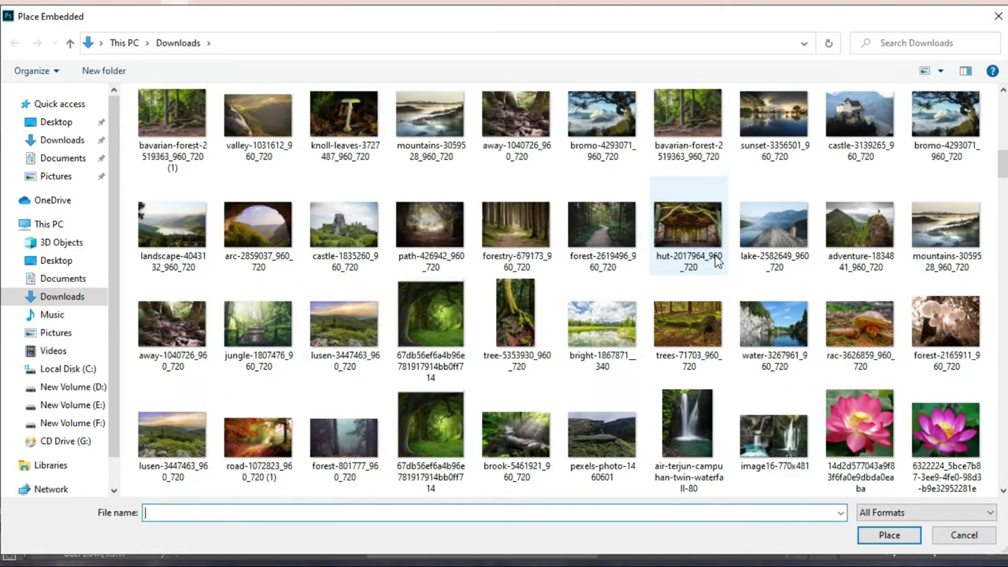
left_click(347, 313)
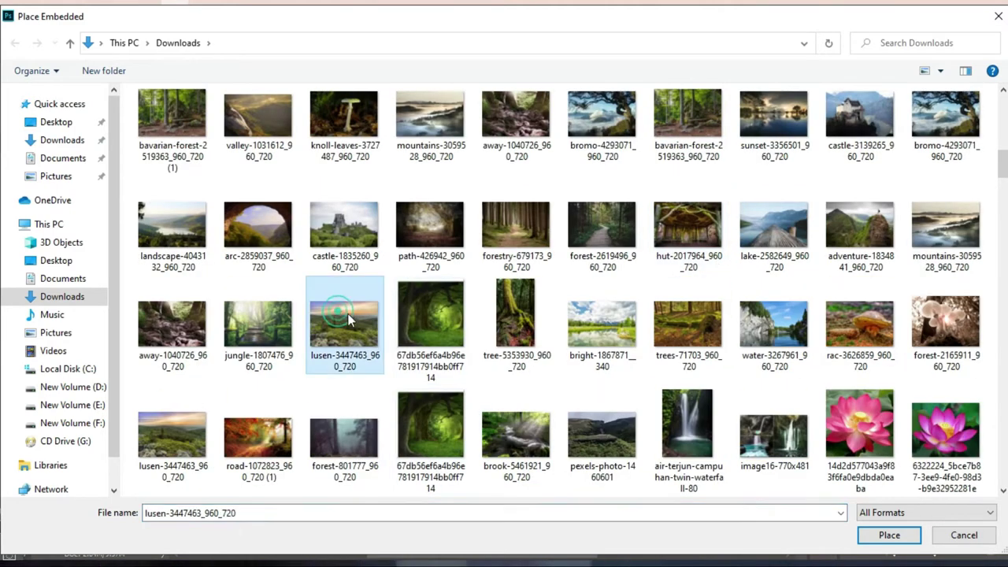
left_click(887, 538)
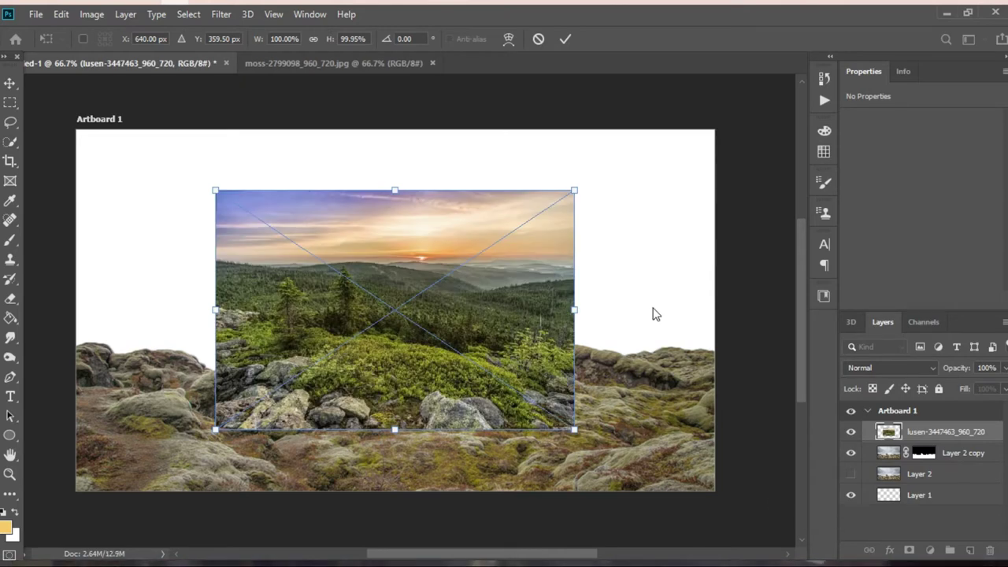
Move the sunset layer beneath the masked rocks and scale it to 177.78% across the artboard.
left_click_drag(957, 432, 957, 461)
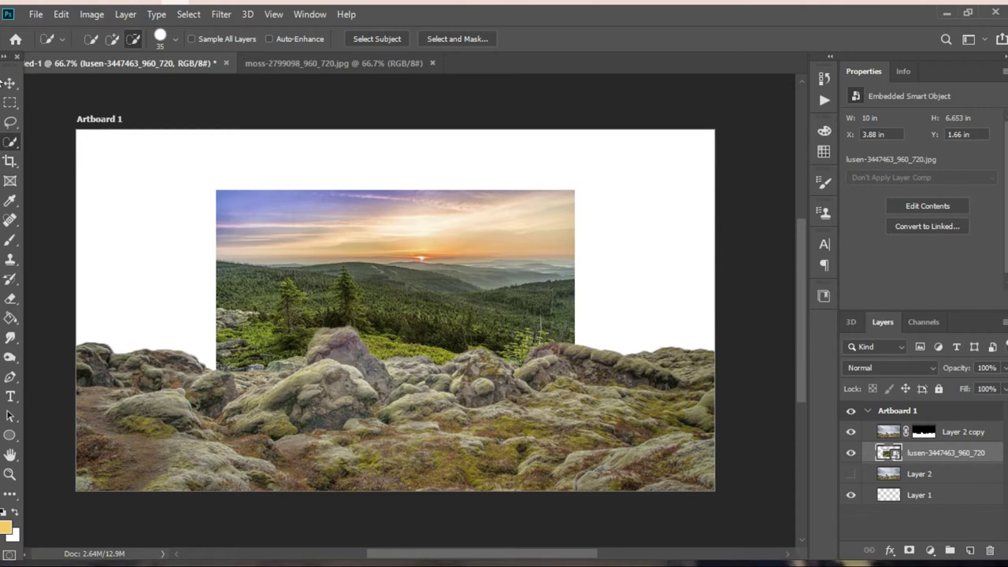
key("ctrl+t")
left_click_drag(575, 190, 715, 134)
left_click_drag(214, 134, 76, 95)
left_click_drag(528, 260, 543, 332)
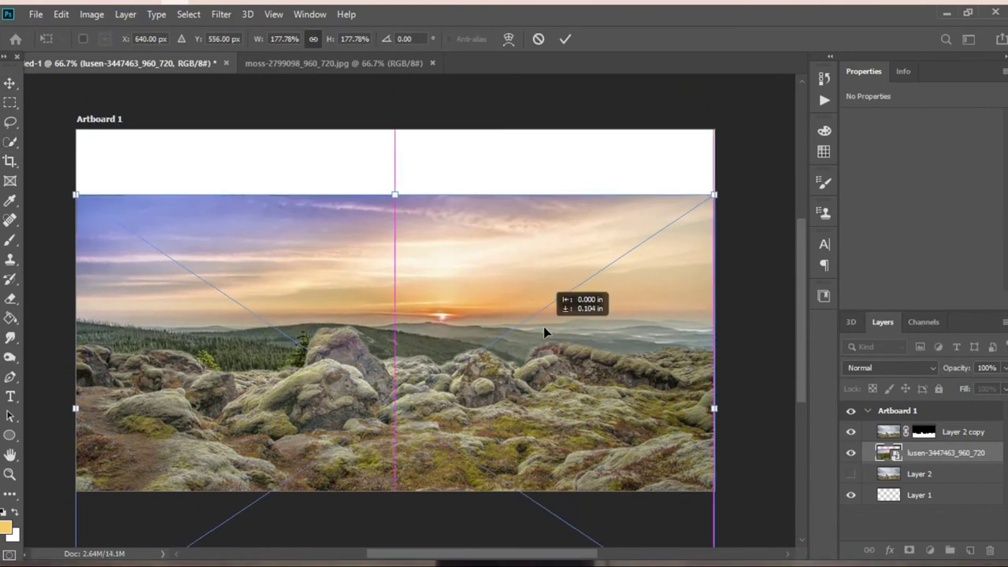
left_click_drag(395, 195, 396, 178)
key("Return")
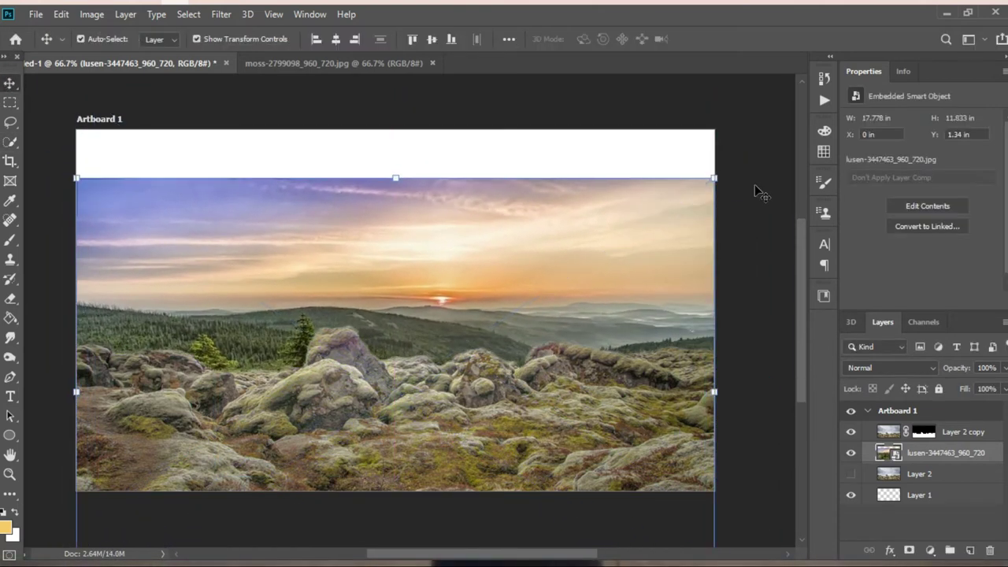
Rasterize the sunset layer, copy a sky strip to Layer 3, flip it horizontally, and move it to the top.
key("m")
left_click(479, 233)
left_click_drag(77, 173, 715, 275)
key("ctrl+j")
left_click(61, 14)
key("v")
left_click_drag(415, 281, 416, 232)
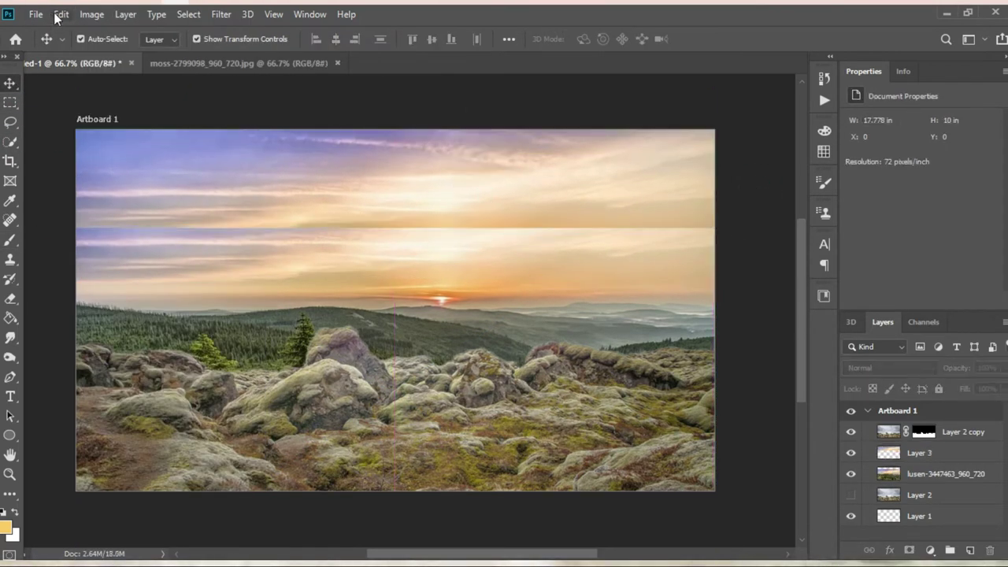
left_click(60, 14)
Mask the sky strip's seam with a soft black brush, merge it down, and reposition the landscape.
key("Escape")
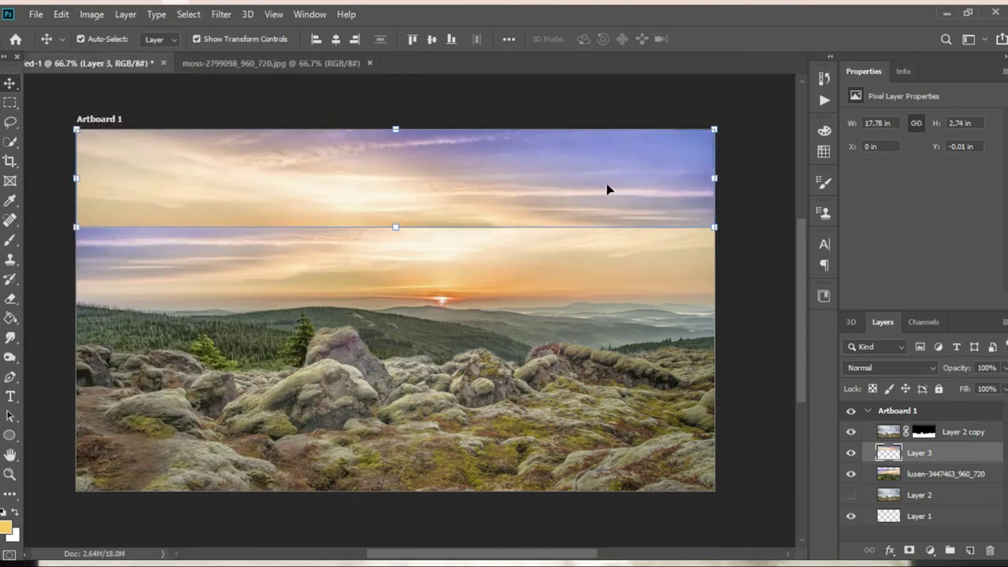
left_click(61, 14)
left_click(315, 504)
left_click(909, 550)
key("b")
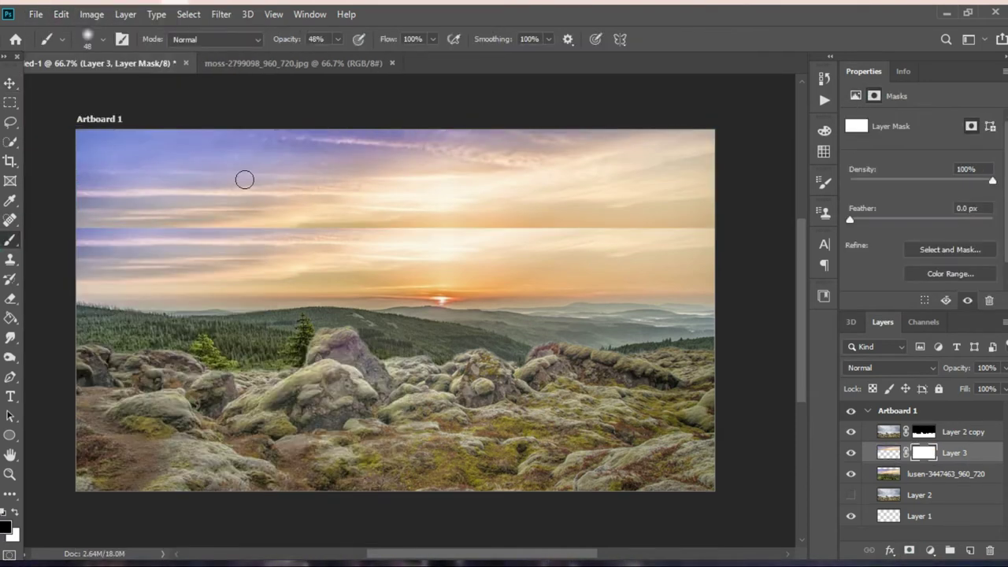
left_click_drag(134, 226, 720, 232)
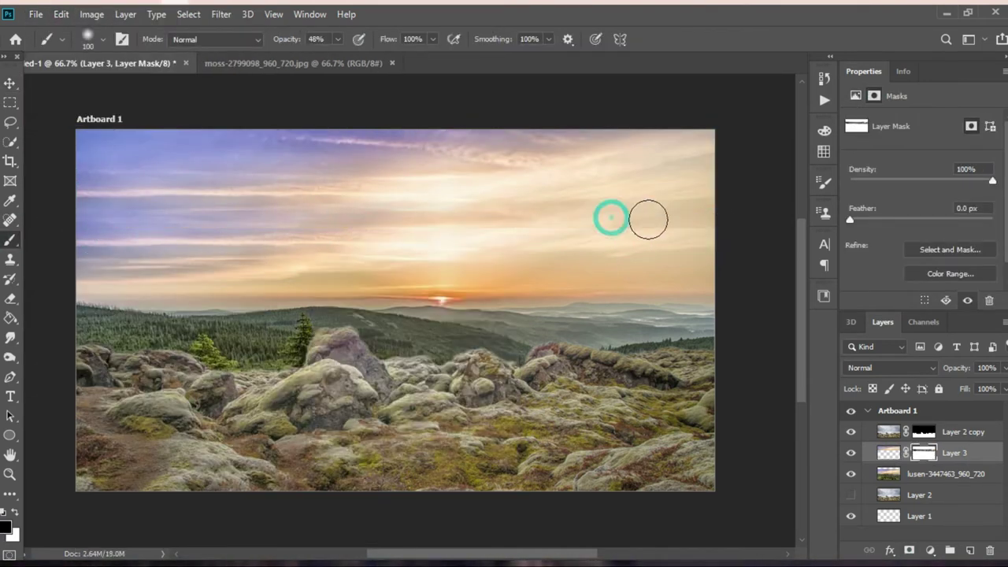
key("ctrl+e")
key("ctrl+t")
mouse_move(395, 259)
left_mouse_down()
mouse_move(341, 247)
mouse_move(572, 252)
mouse_move(417, 246)
left_mouse_up()
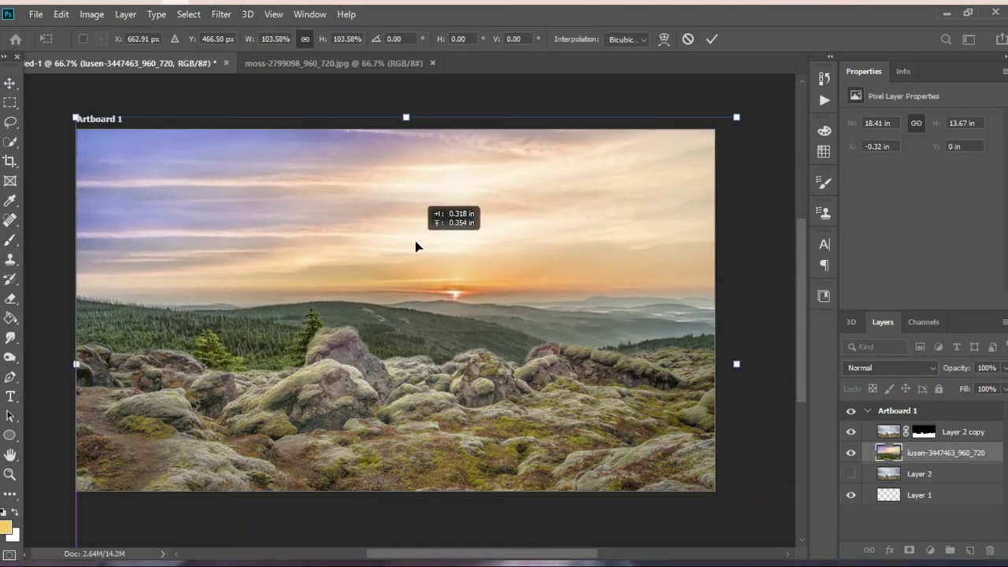
key("Return")
Add a Color Balance (+9, -3, +7) clipped to the masked rocks.
left_click(930, 550)
left_click(921, 365)
mouse_move(902, 202)
left_mouse_down()
mouse_move(900, 178)
mouse_move(896, 203)
left_mouse_up()
key("ctrl+alt+g")
Add a second Color Balance with Yellow-Blue -13 above the sunset landscape.
left_click(945, 473)
left_click(930, 549)
left_click(921, 365)
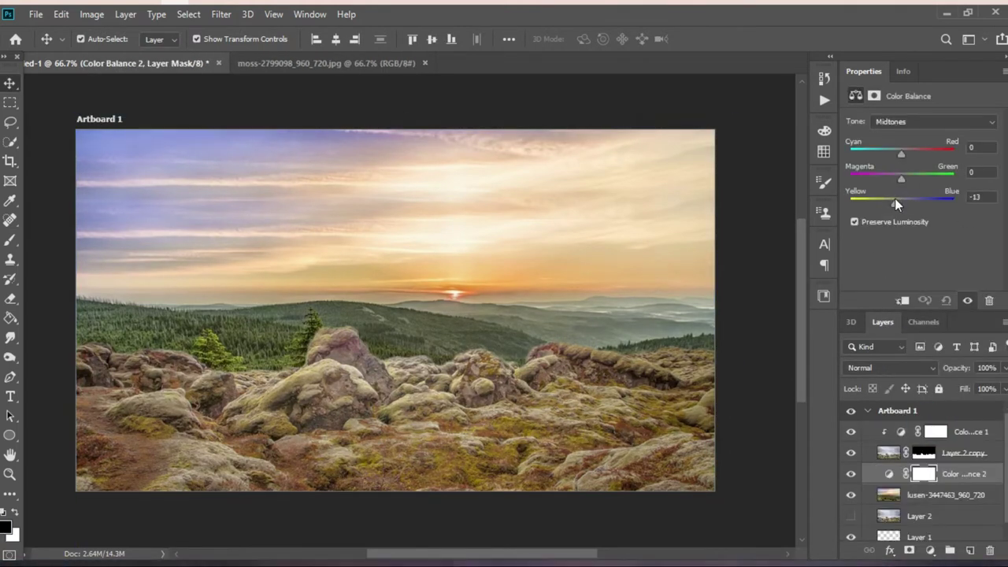
left_click(756, 203)
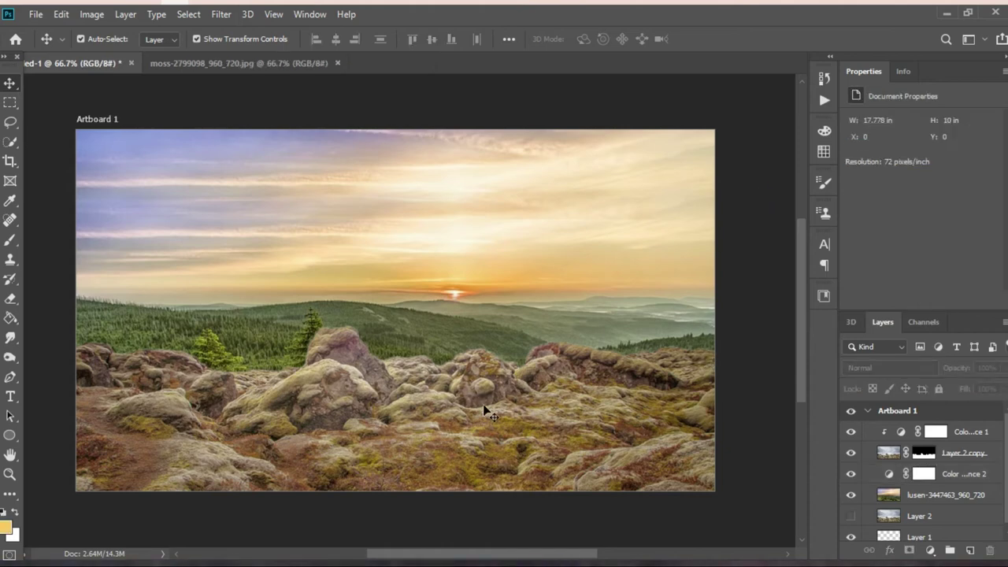
left_click(36, 15)
Open the kids photo and add a Curves adjustment that darkens it slightly.
left_click(23, 43)
scroll(551, 315, "down", 10)
double_click(945, 189)
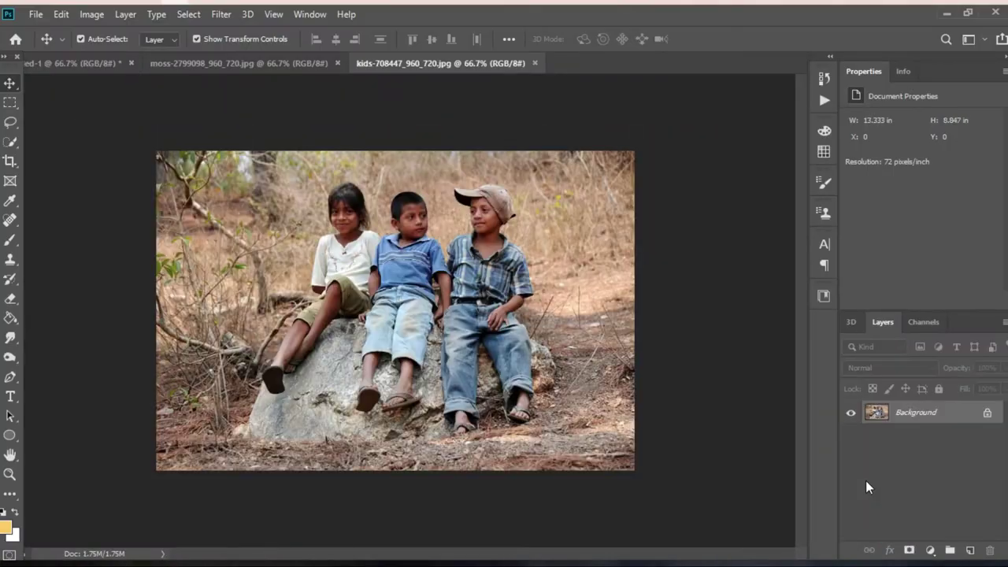
left_click(930, 550)
left_click(945, 297)
left_click_drag(923, 157, 926, 189)
right_click(914, 412)
left_click(787, 97)
left_click_drag(905, 243, 903, 250)
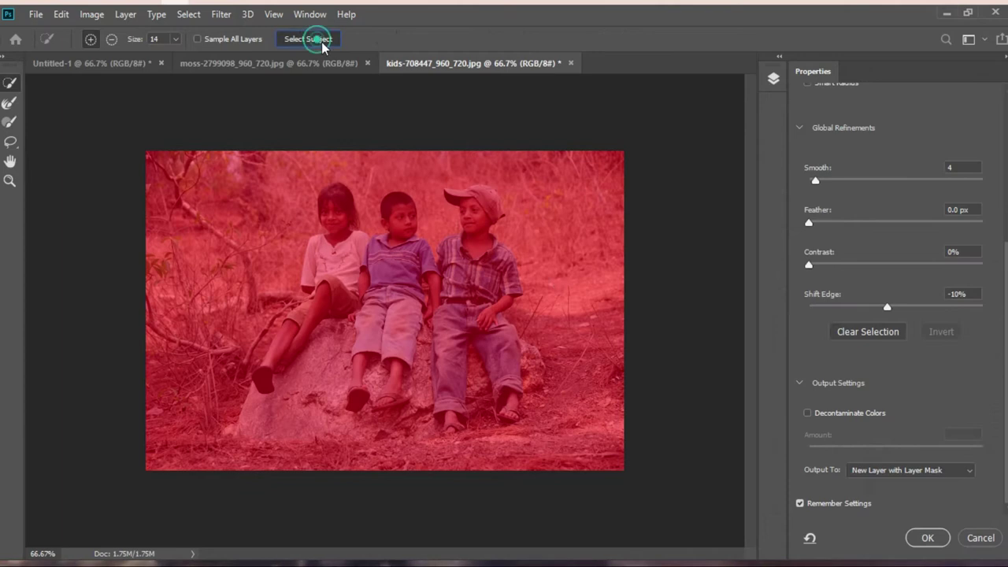
Select the three children plus their rock and output them as a layer mask, cleaning it at 100% brush opacity.
left_click(308, 38)
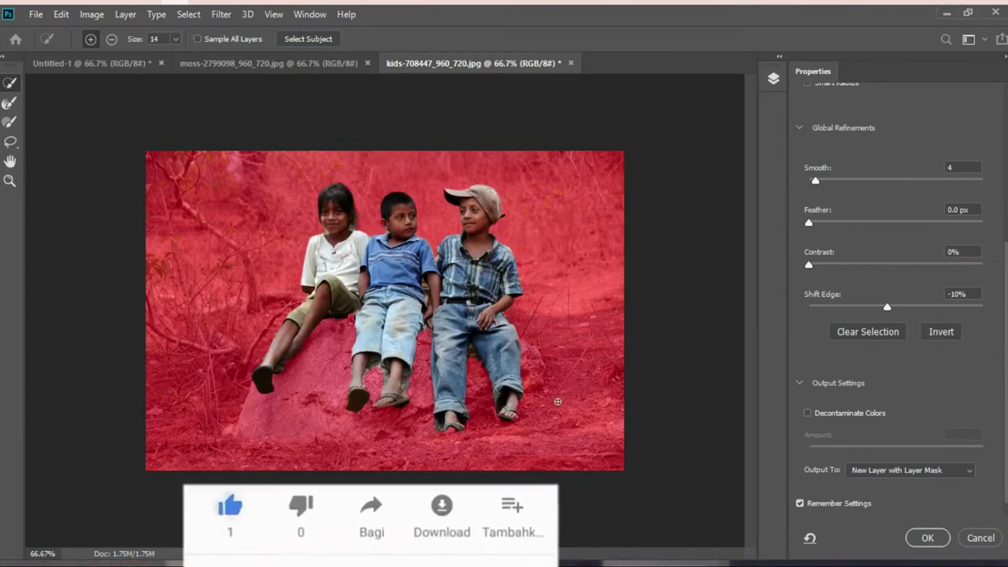
mouse_move(268, 370)
left_mouse_down()
mouse_move(473, 445)
mouse_move(533, 348)
left_mouse_up()
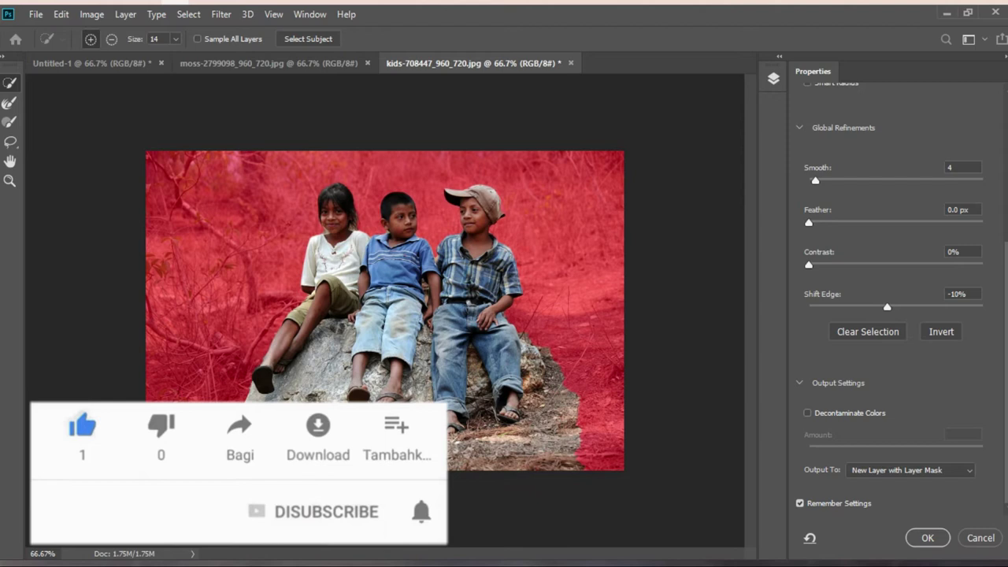
key("r")
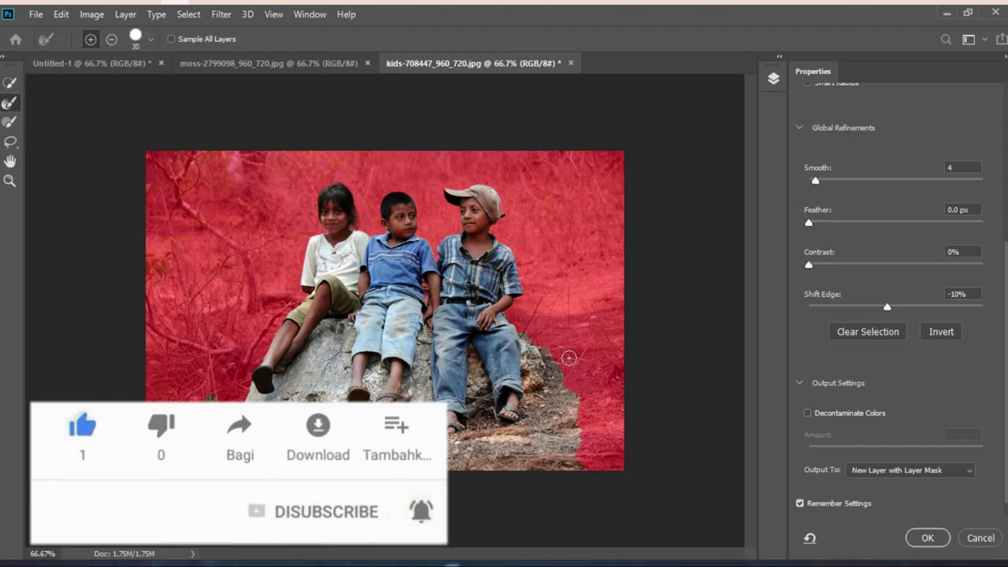
left_click(927, 538)
left_click(911, 412, "alt")
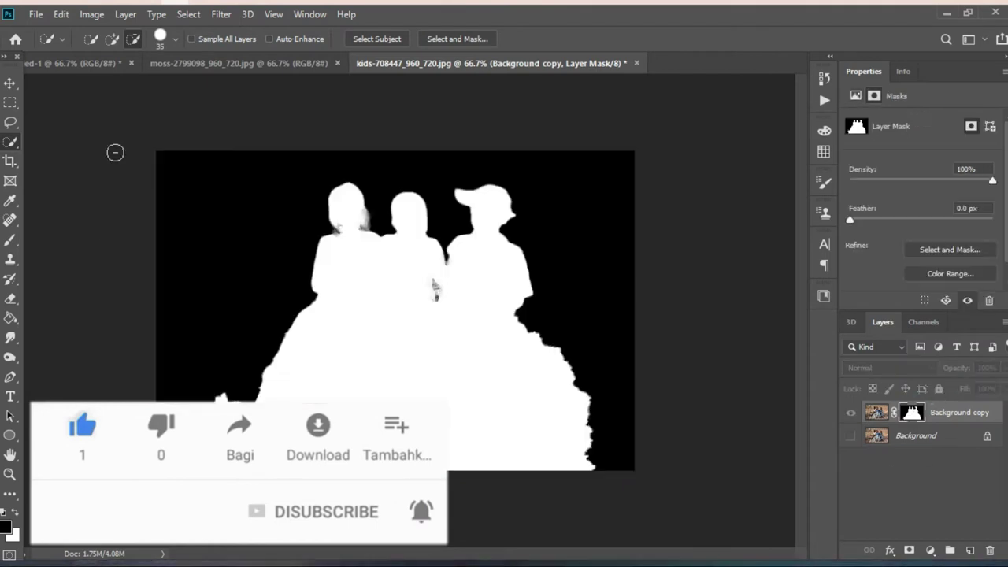
key("b")
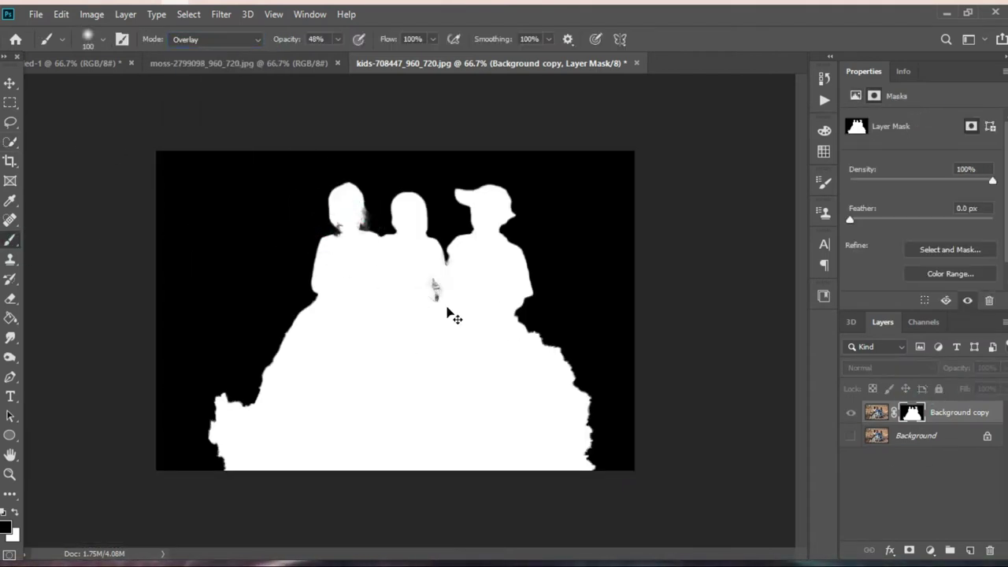
key("0")
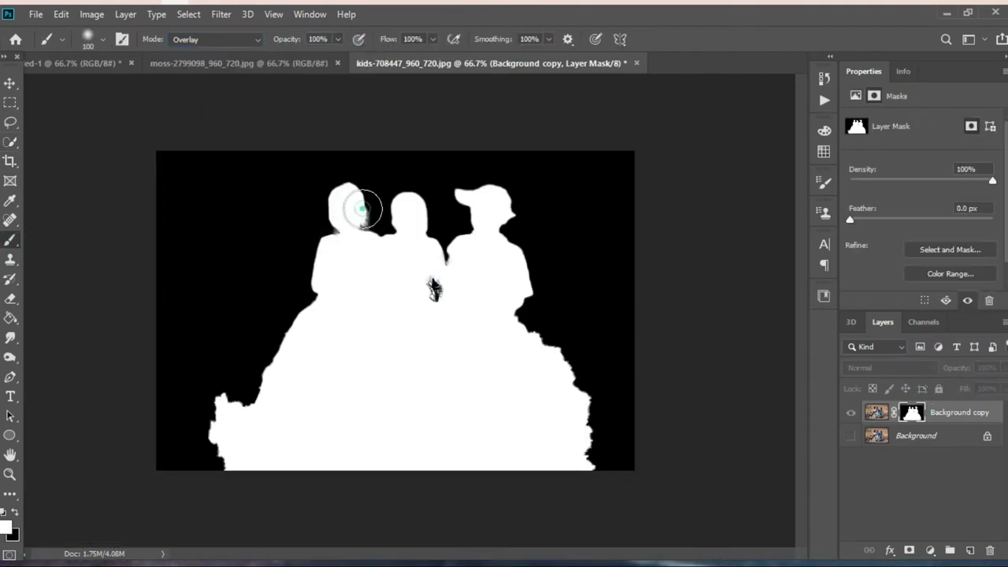
left_click(882, 417)
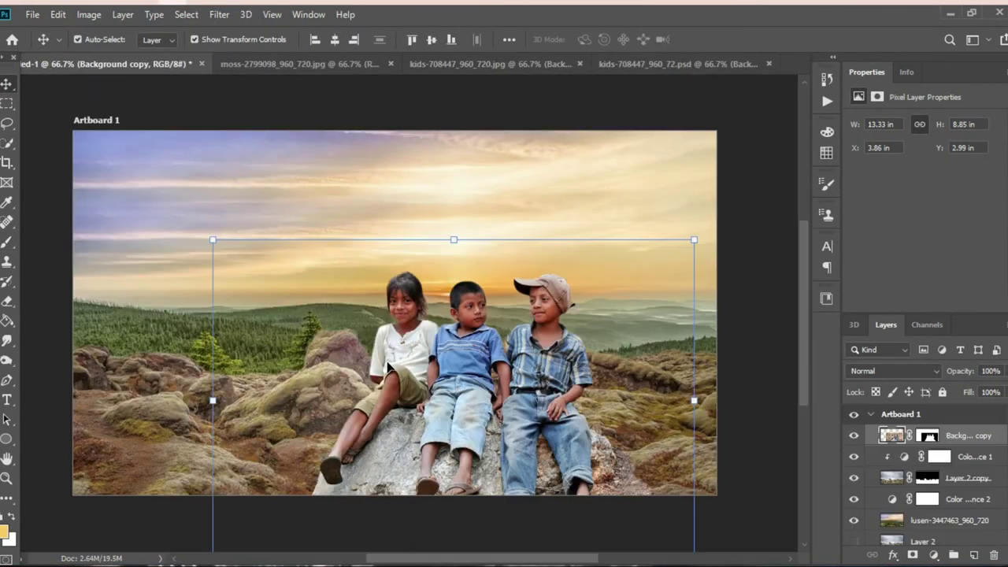
Scale the children cutout down and place it on the mossy rocks in the composite.
key("ctrl+t")
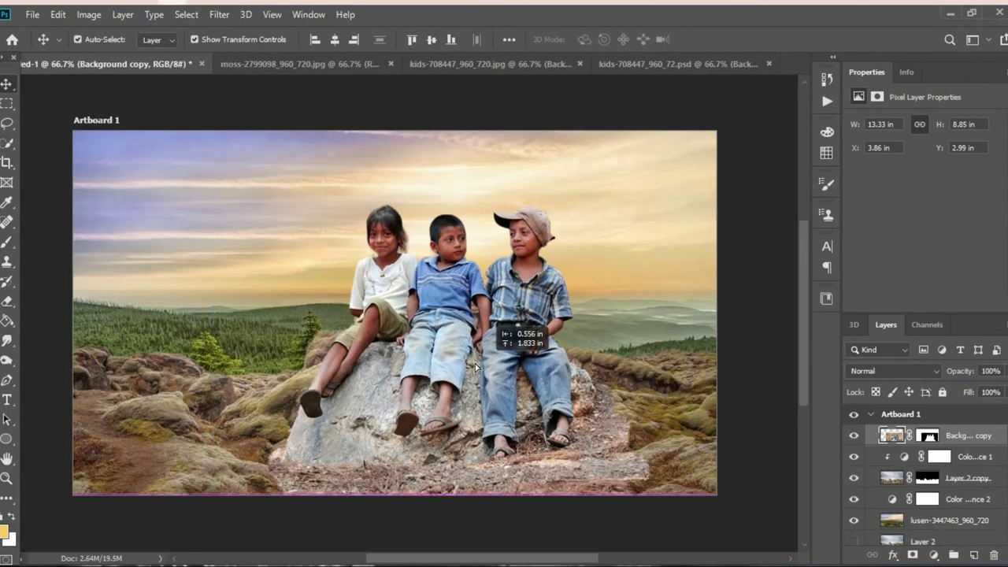
left_click_drag(612, 193, 590, 223)
mouse_move(473, 338)
left_mouse_down()
mouse_move(502, 369)
mouse_move(469, 380)
left_mouse_up()
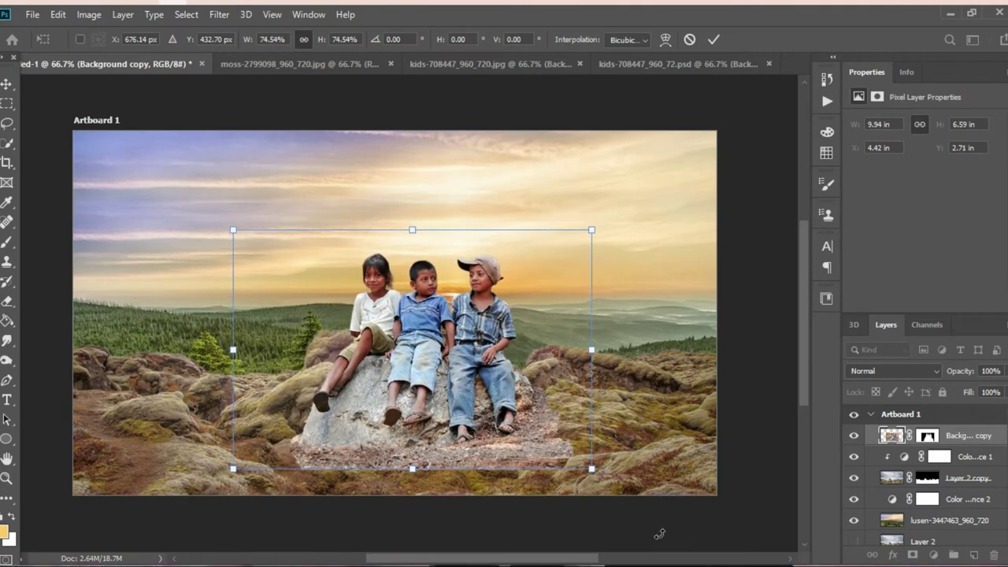
Paint black on the children layer's mask with a 480 px Grass 20 brush along the rock's base.
left_click(928, 436)
key("b")
right_click(437, 317)
left_click(85, 39)
right_click(295, 215)
left_click(388, 413)
type("480")
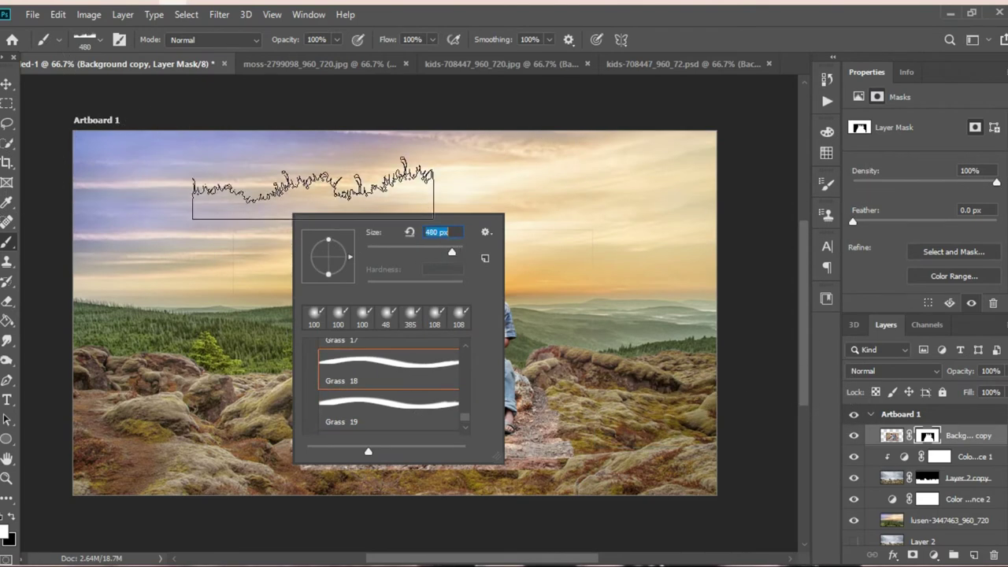
key("Return")
key("x")
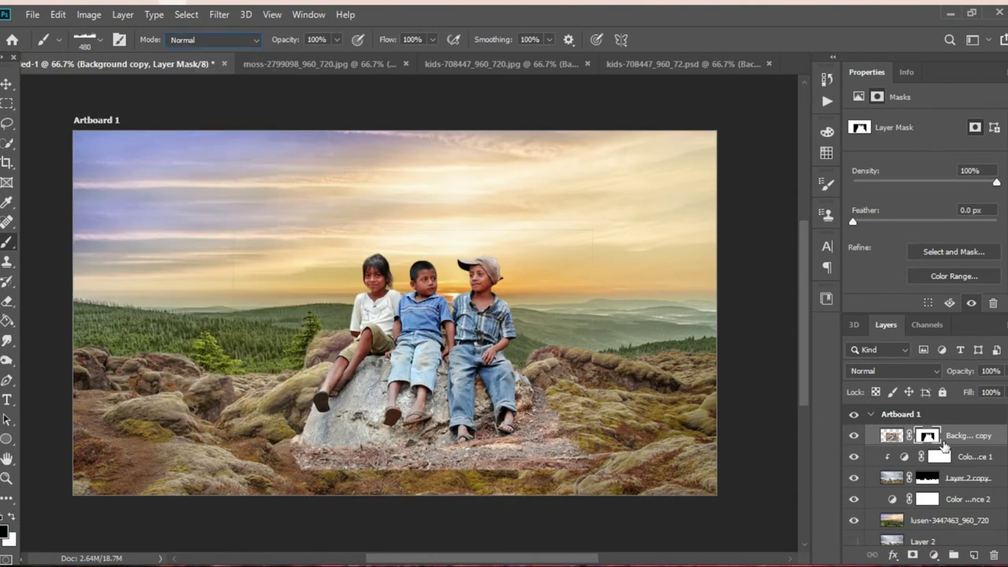
left_click_drag(461, 488, 276, 485)
Reopen and dismiss the brush presets, then pick the Dodge tool.
right_click(583, 473)
key("Escape")
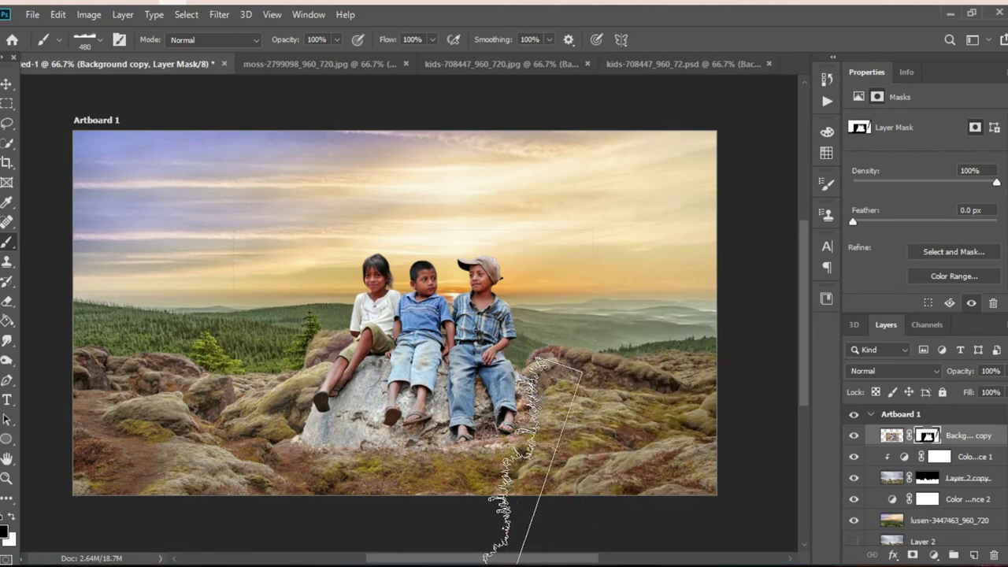
right_click(579, 319)
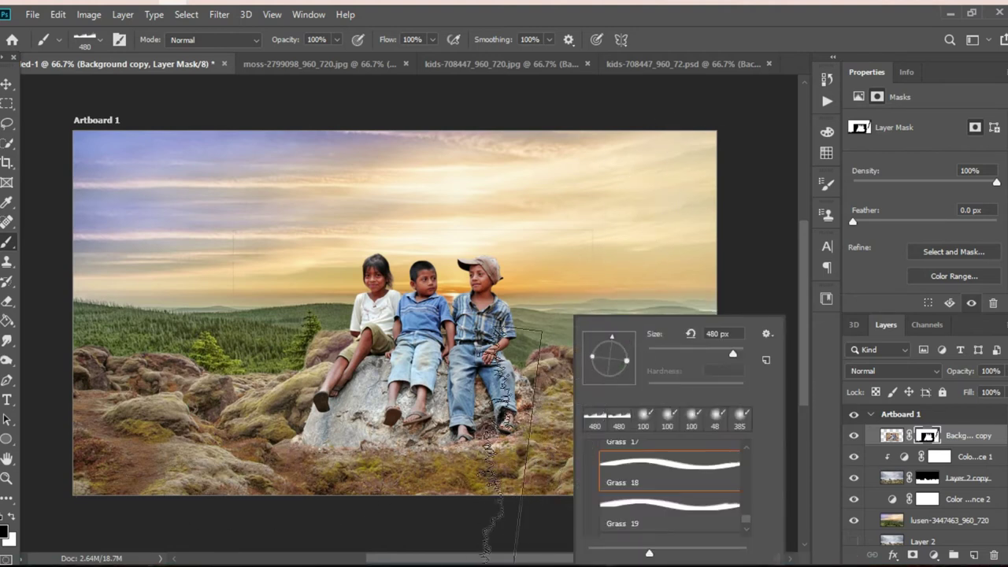
key("Escape")
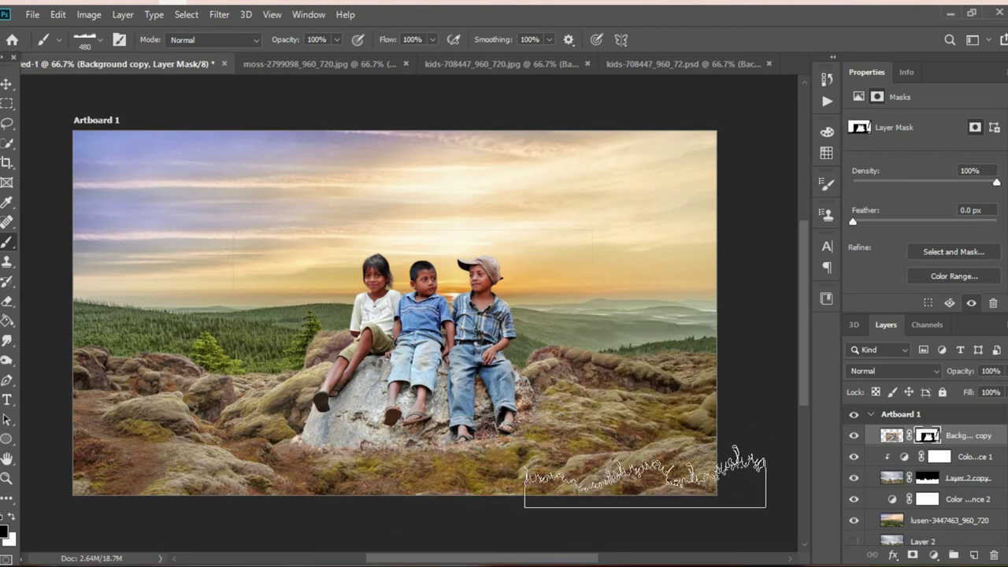
left_click(6, 360)
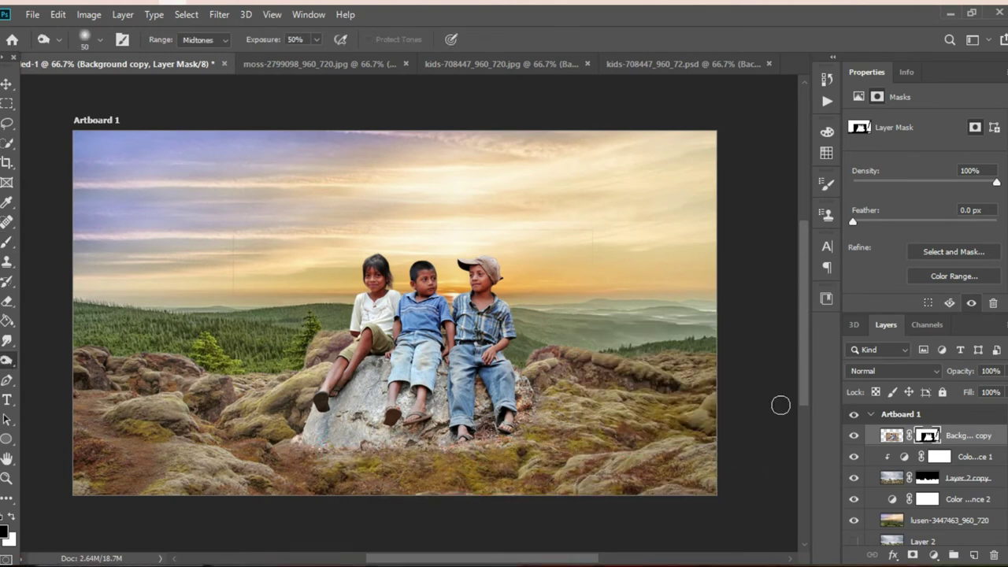
Dodge the rock's base, then add a 50% gray Overlay layer clipped to the children.
mouse_move(293, 438)
left_mouse_down()
mouse_move(318, 451)
mouse_move(456, 461)
left_mouse_up()
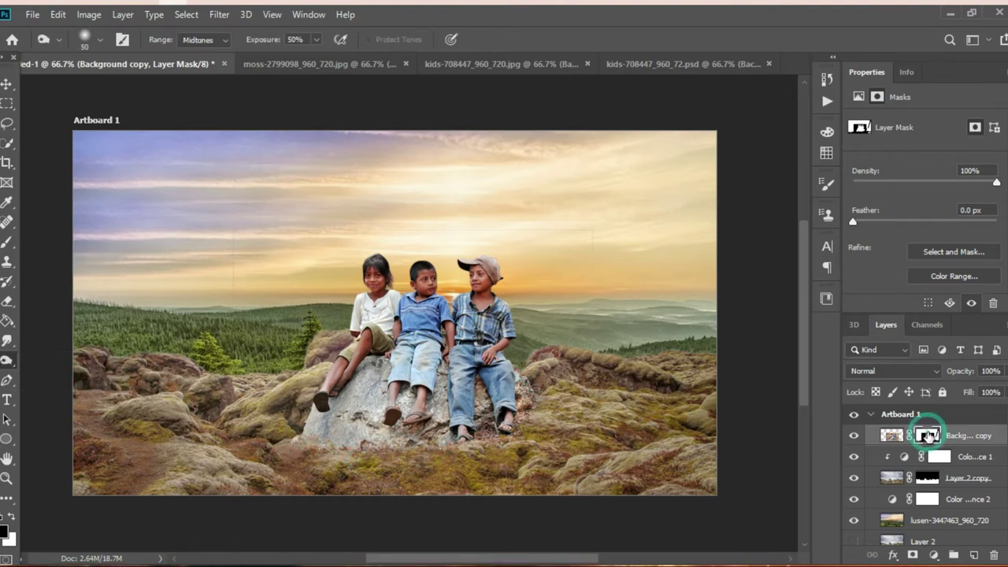
left_click_drag(426, 556, 417, 556)
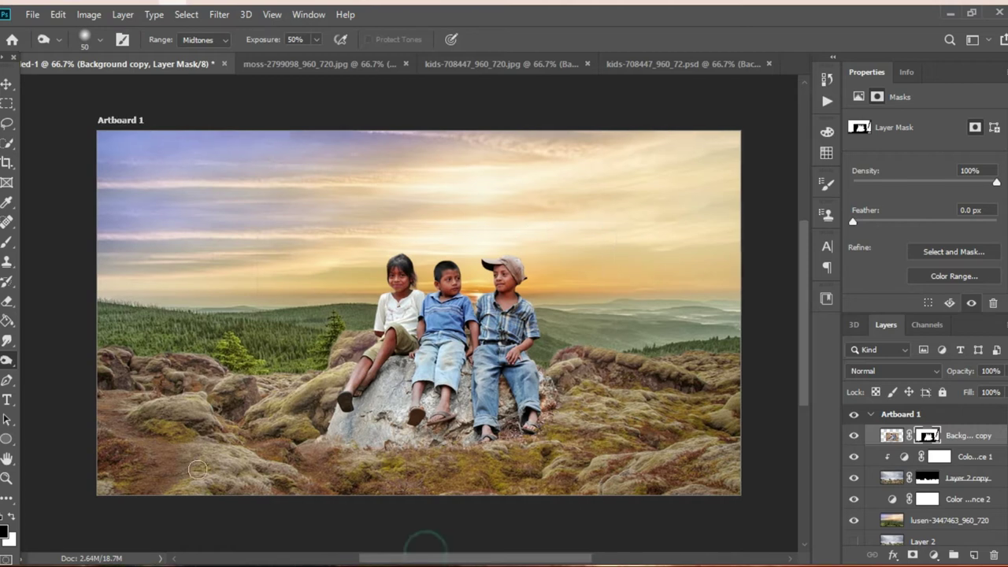
left_click(974, 556)
right_click(969, 436)
left_click(811, 292)
left_click(57, 14)
left_click(90, 182)
key("Return")
left_click(893, 371)
left_click(877, 354)
Dodge the rock beneath the children with a soft round brush, reducing its size to 28.
key("b")
right_click(197, 162)
left_click(337, 38)
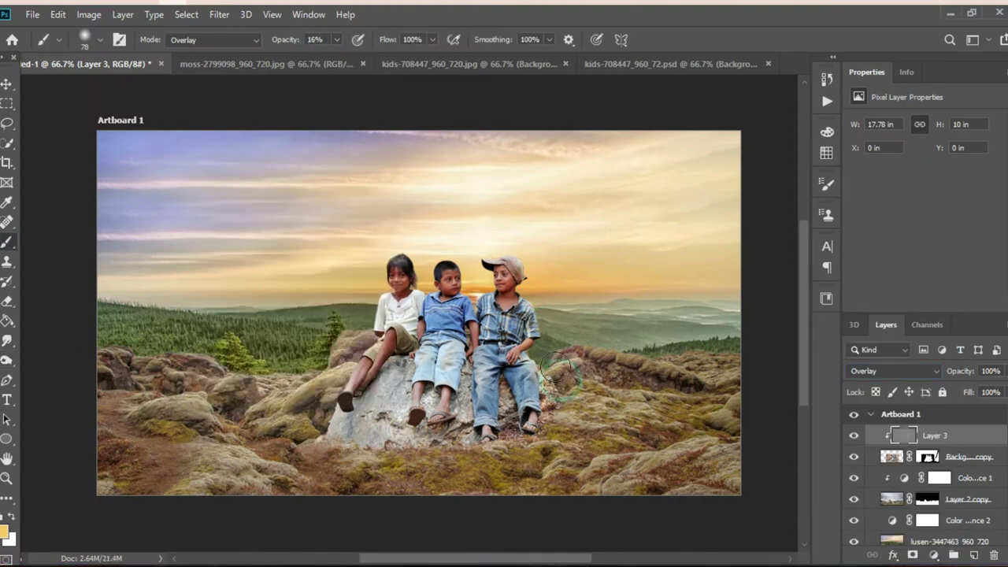
left_click(927, 457)
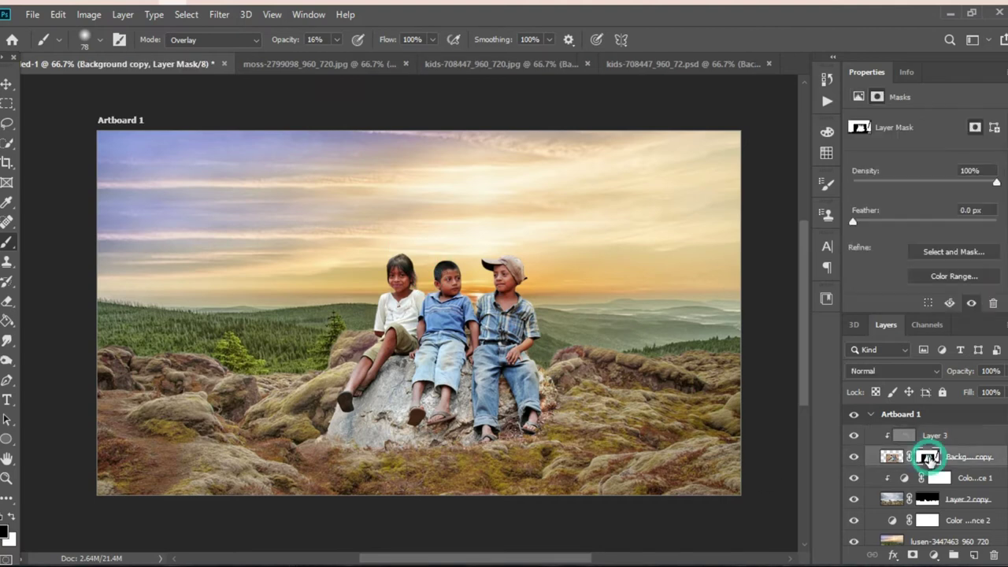
key("o")
left_click_drag(394, 367, 389, 381)
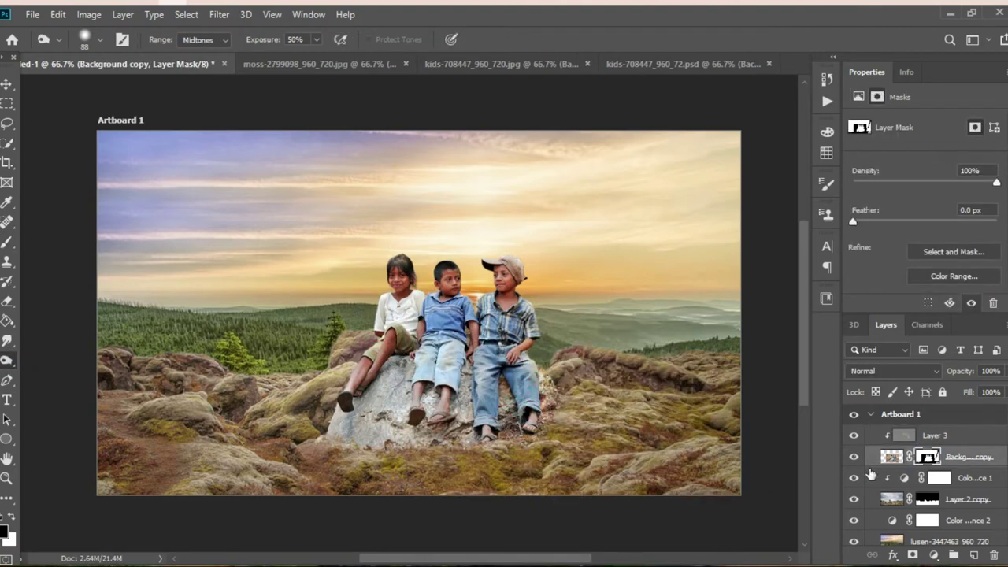
left_click(890, 457)
left_click_drag(370, 393, 398, 477)
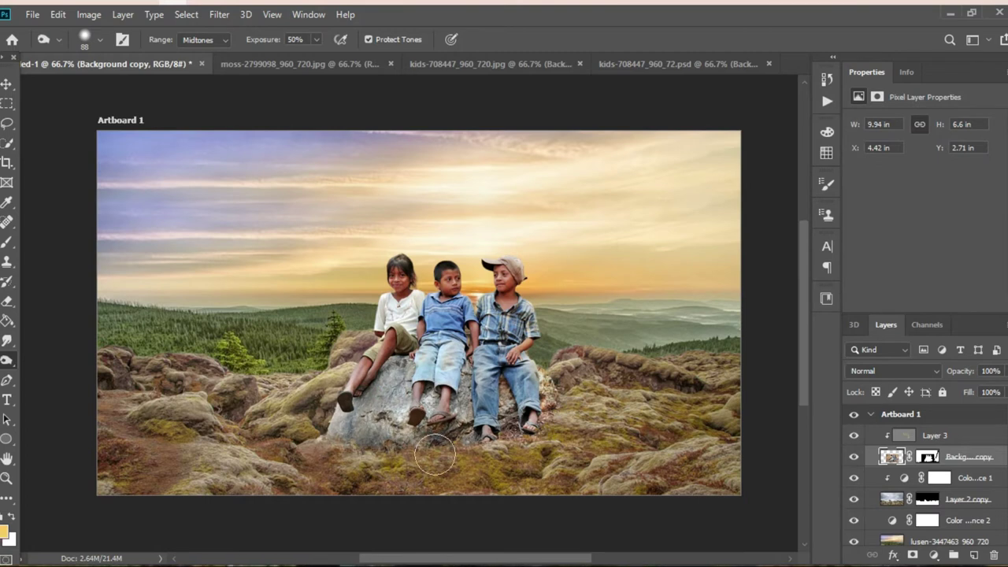
right_click(398, 471)
left_click(472, 352)
left_click(337, 450)
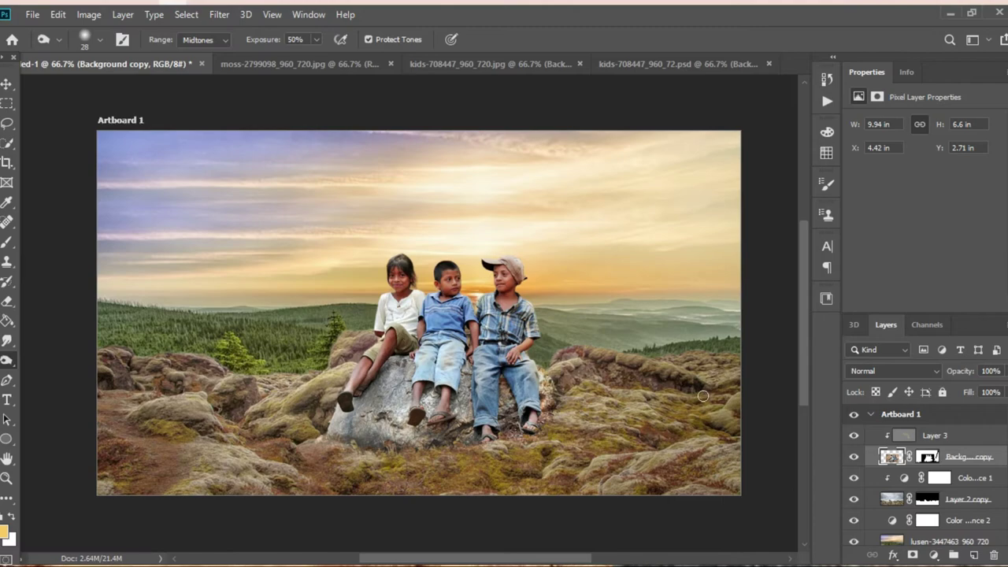
Open the kisspng tree-trunk image from the Downloads folder.
key("ctrl+o")
left_click(59, 299)
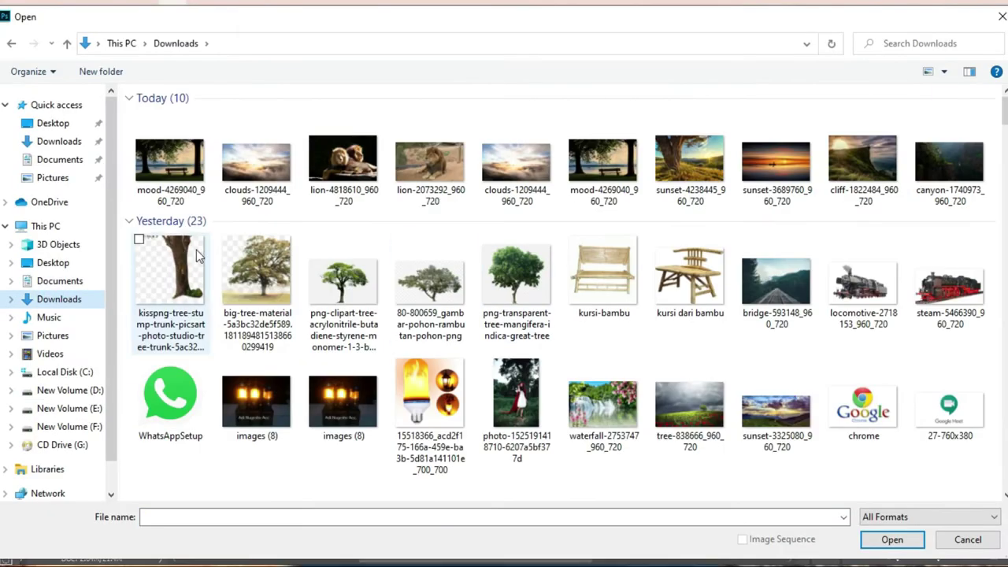
left_click(169, 291)
left_click(893, 540)
Cut the trunk out with Select Subject into a masked Background copy and drag it toward the composite.
key("ctrl+alt+r")
left_click(315, 40)
key("r")
key("Return")
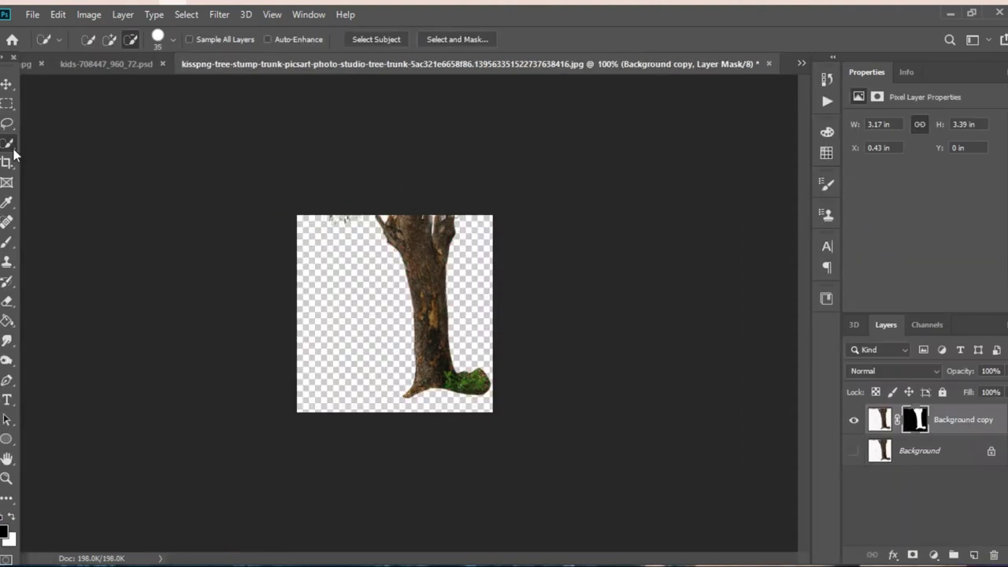
left_click(915, 420, "alt")
key("b")
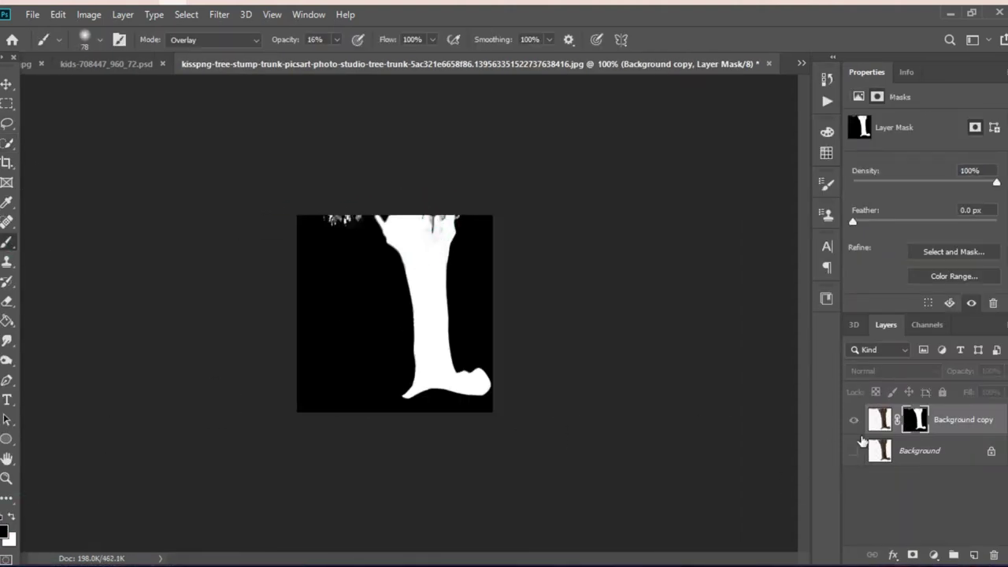
left_click(880, 419)
left_click(11, 516)
left_click(904, 421)
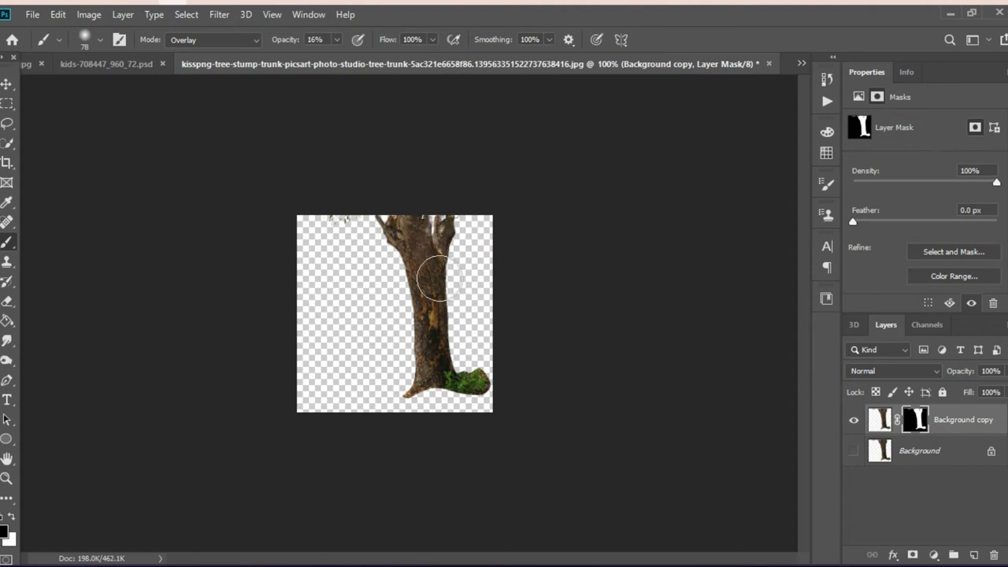
key("v")
left_click_drag(431, 230, 109, 71)
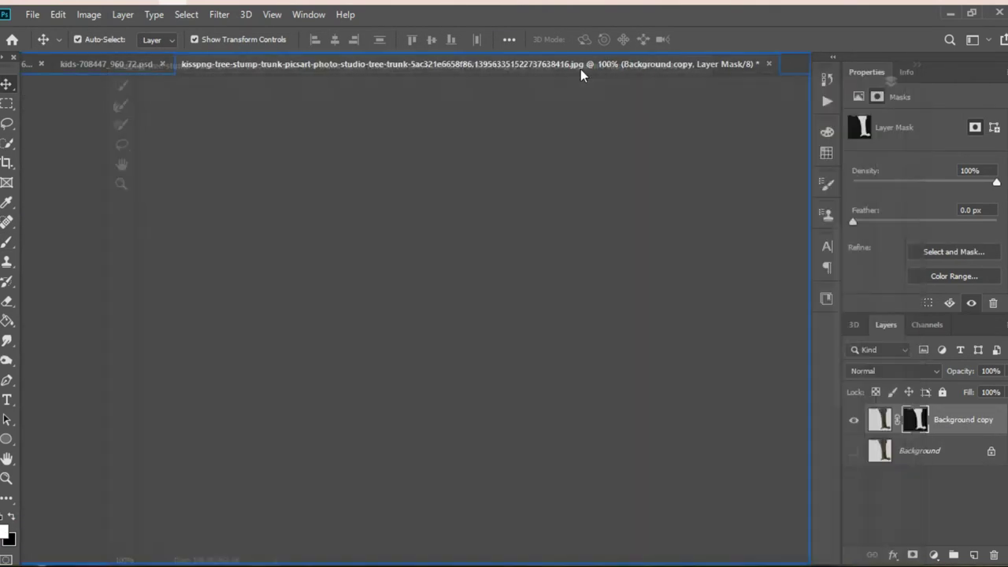
Drop the tree trunk into the composite, flip it horizontally, and enlarge it at the right edge.
left_click_drag(110, 71, 376, 270)
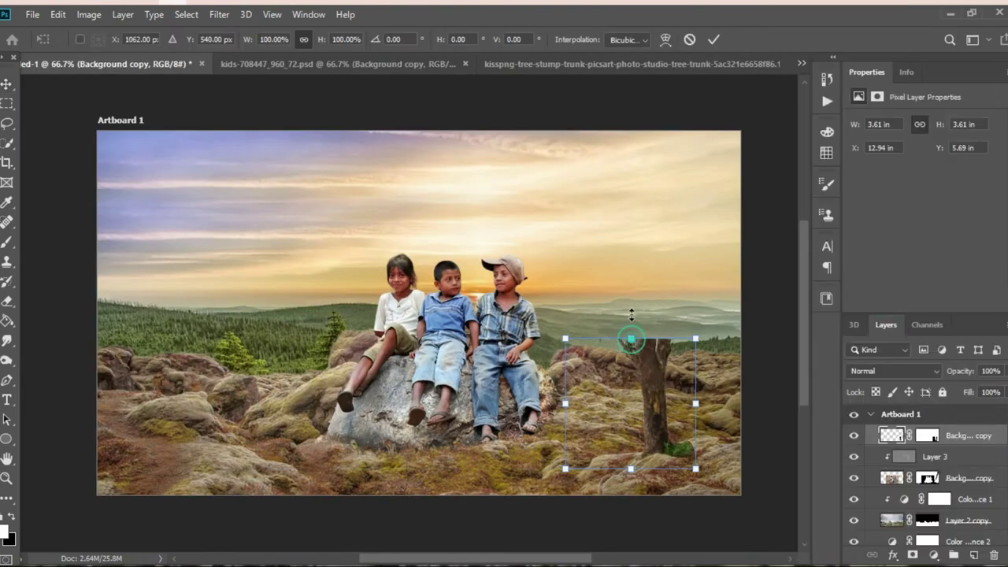
left_click(57, 14)
left_click(308, 522)
left_click(57, 14)
left_click(308, 522)
left_click_drag(638, 299, 682, 372)
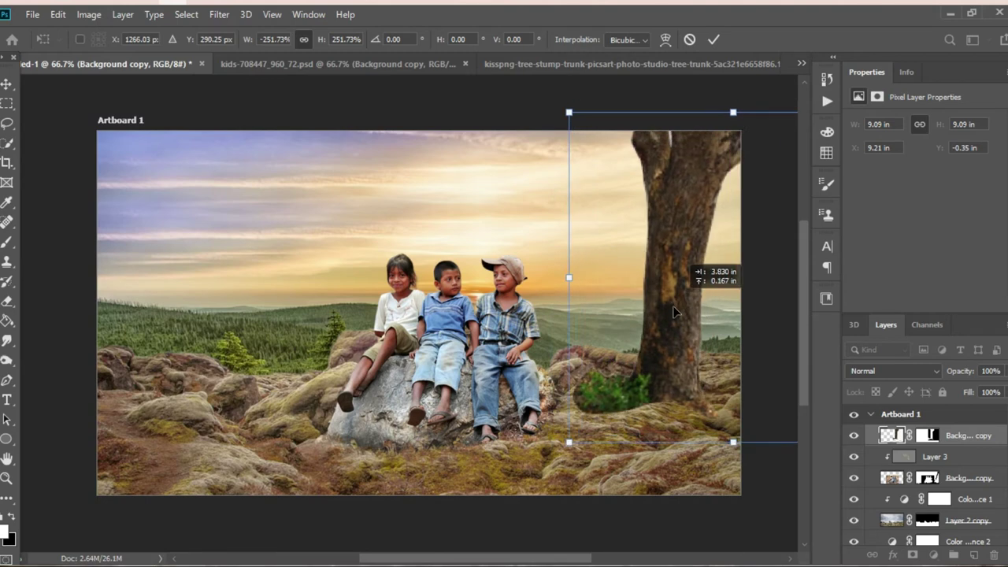
left_click_drag(726, 436, 720, 447)
left_click_drag(677, 384, 661, 371)
left_click(927, 436)
Paint the trunk's layer mask with a Normal-mode grass brush to blend its base into the moss.
left_click(7, 241)
right_click(591, 269)
key("Escape")
key("shift+alt+n")
left_click(336, 40)
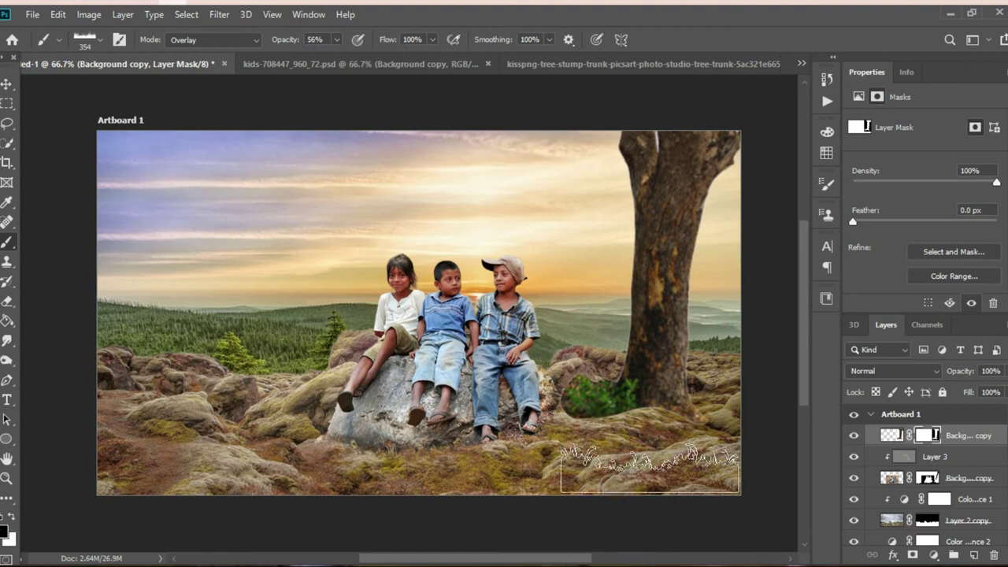
left_click_drag(315, 57, 353, 56)
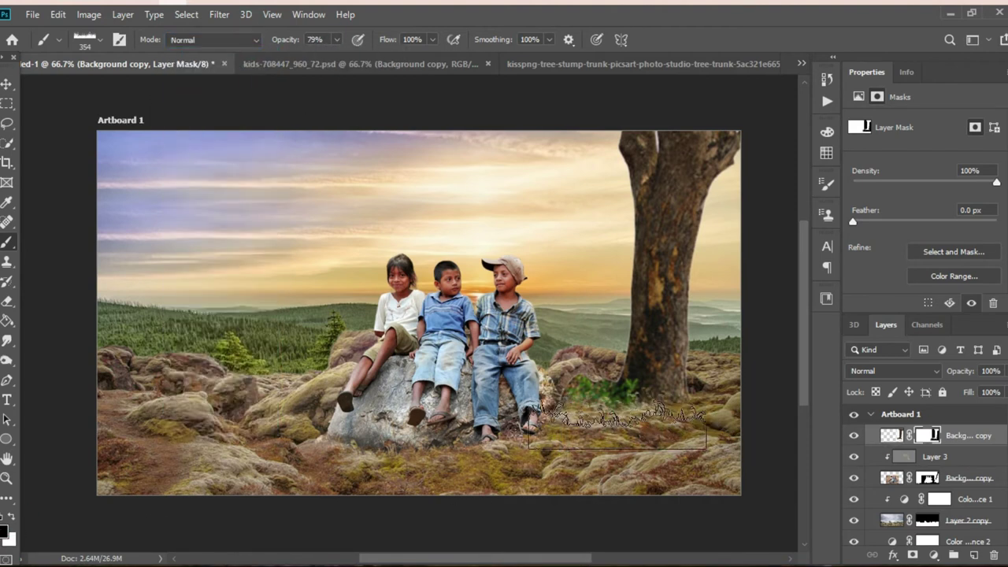
right_click(669, 360)
key("Escape")
left_click_drag(551, 315, 657, 500)
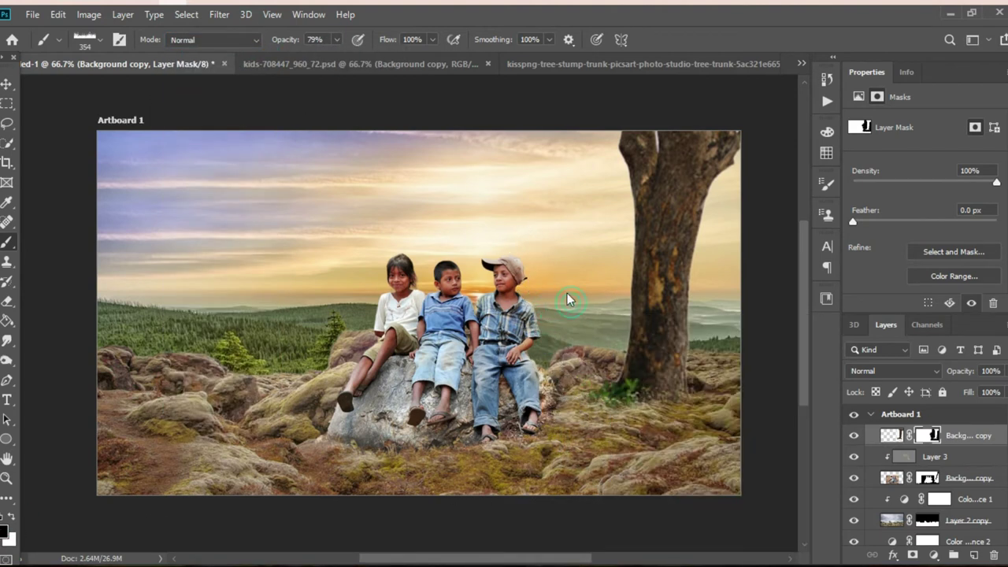
Add a new Layer 4 clipped to the tree trunk layer.
right_click(620, 379)
key("Escape")
right_click(599, 317)
key("Escape")
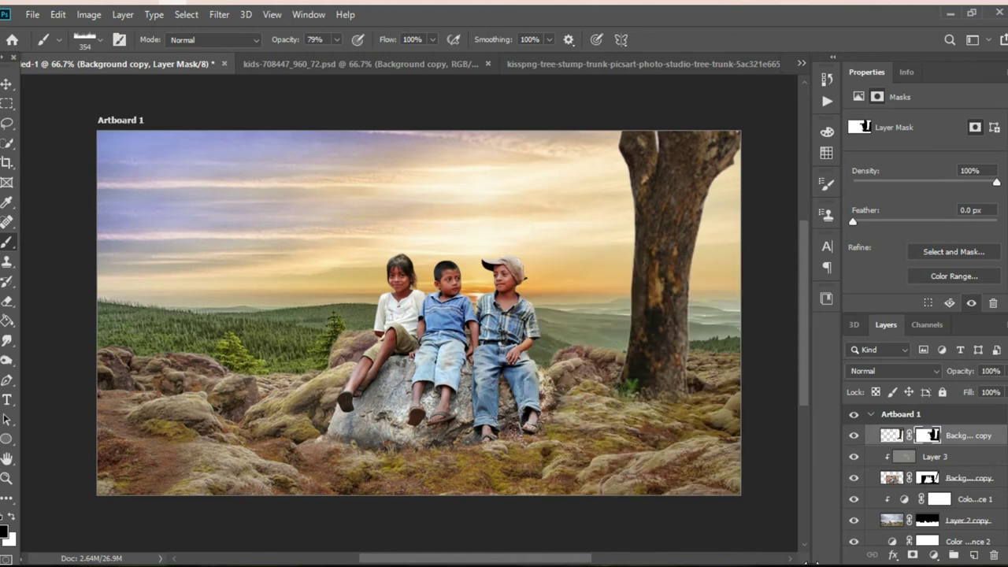
left_click(973, 555)
right_click(935, 435)
left_click(821, 297)
key("o")
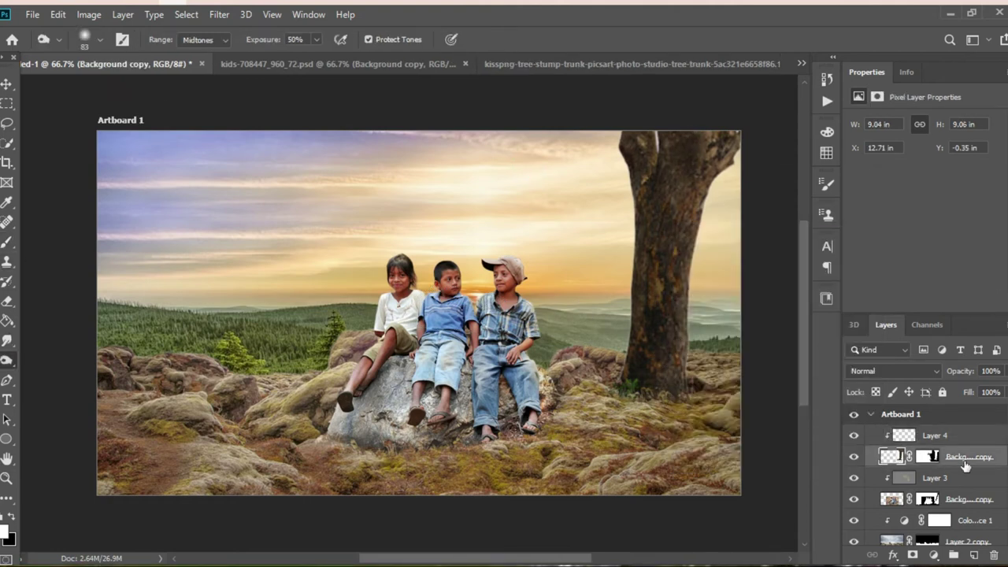
Fill clipped Layer 4 with 50% grey and paint orange light on it with a soft brush.
left_click(935, 435)
key("shift+F5")
left_click(601, 144)
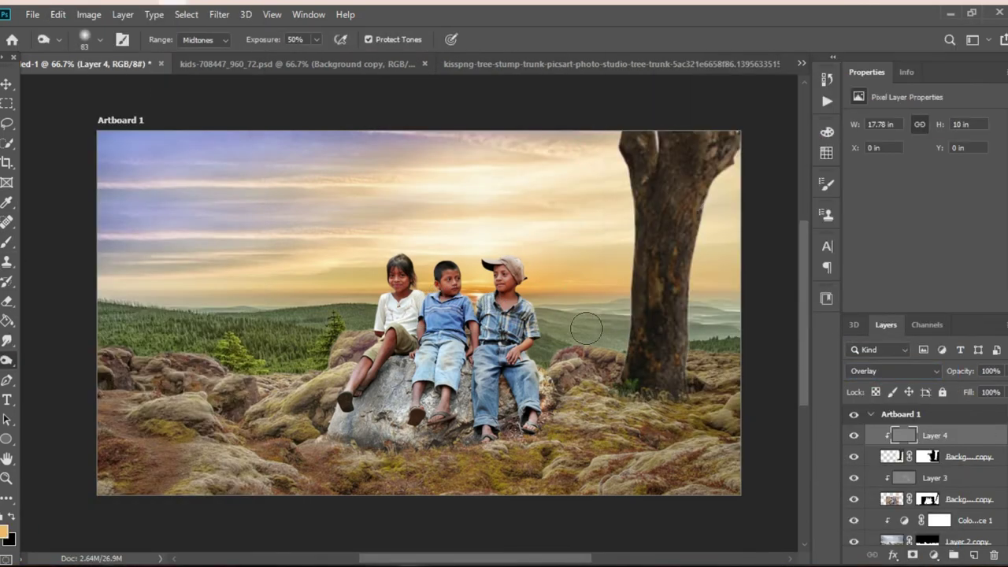
key("b")
right_click(415, 218)
left_click(468, 328)
left_click(706, 189)
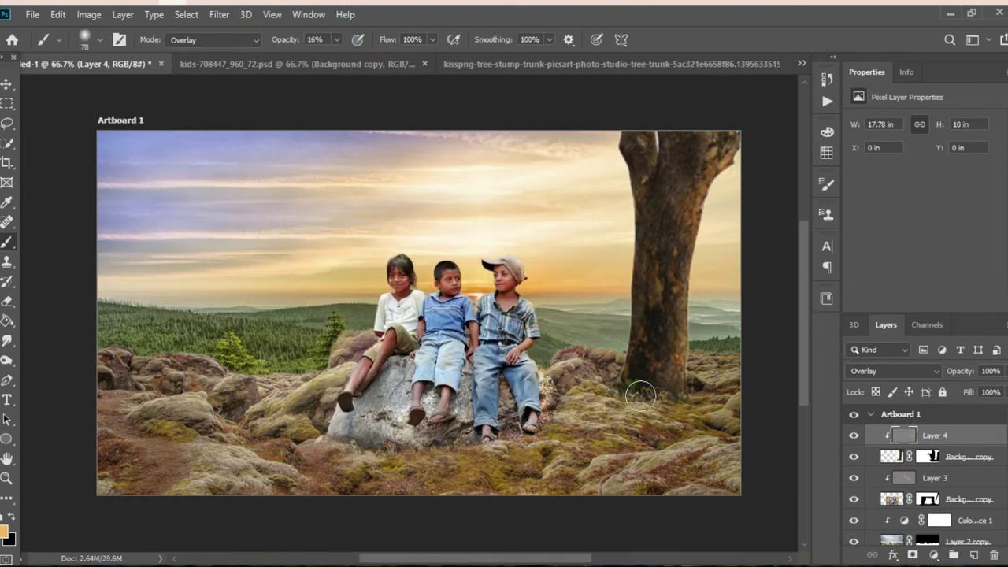
Create Layer 5 and fill a rectangular marquee on it with black.
key("ctrl+shift+alt+n")
key("m")
mouse_move(666, 478)
left_mouse_down()
mouse_move(661, 495)
mouse_move(494, 473)
left_mouse_up()
key("g")
key("x")
left_click(638, 441)
Skew the black rectangle, Gaussian-blur it, and stretch it into a soft ground shadow.
key("v")
left_click_drag(660, 387, 682, 393)
left_click(713, 39)
left_click(219, 14)
left_click(437, 246)
left_click_drag(717, 348, 744, 350)
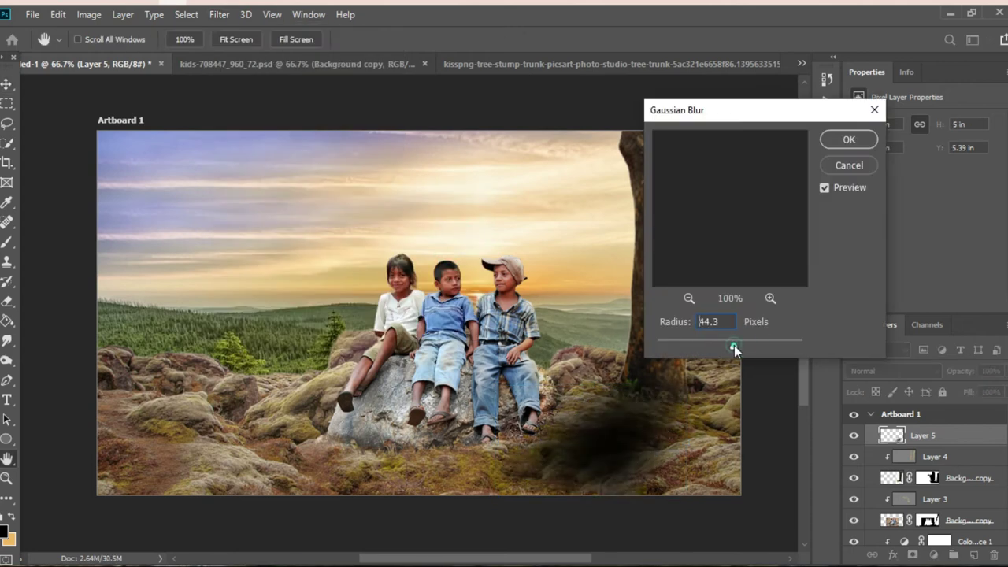
key("Return")
key("ctrl+t")
left_click_drag(594, 436, 565, 428)
left_click(45, 162)
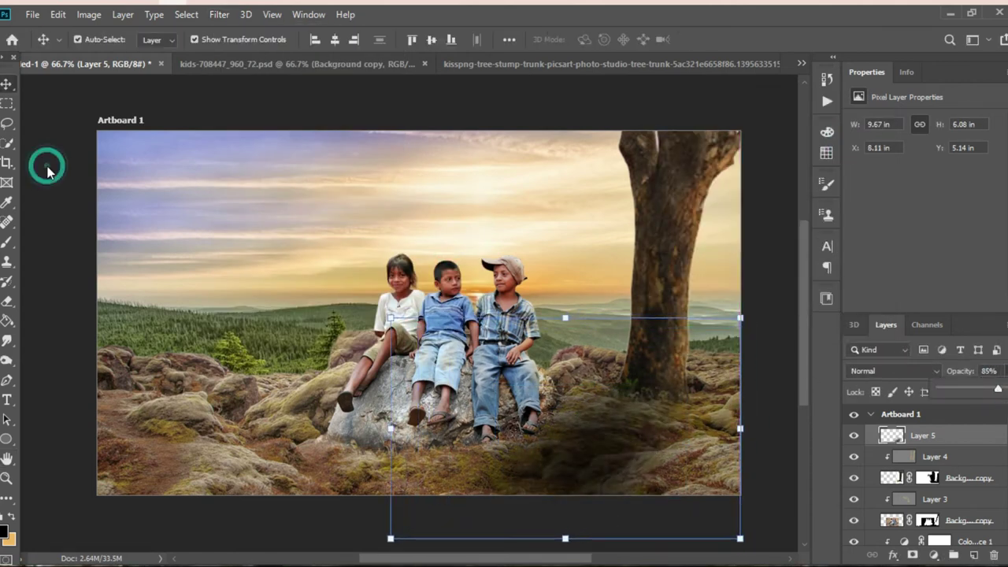
On a new layer, paint warm light across the left sky with a 354 px soft brush.
left_click(963, 477)
left_click(974, 555)
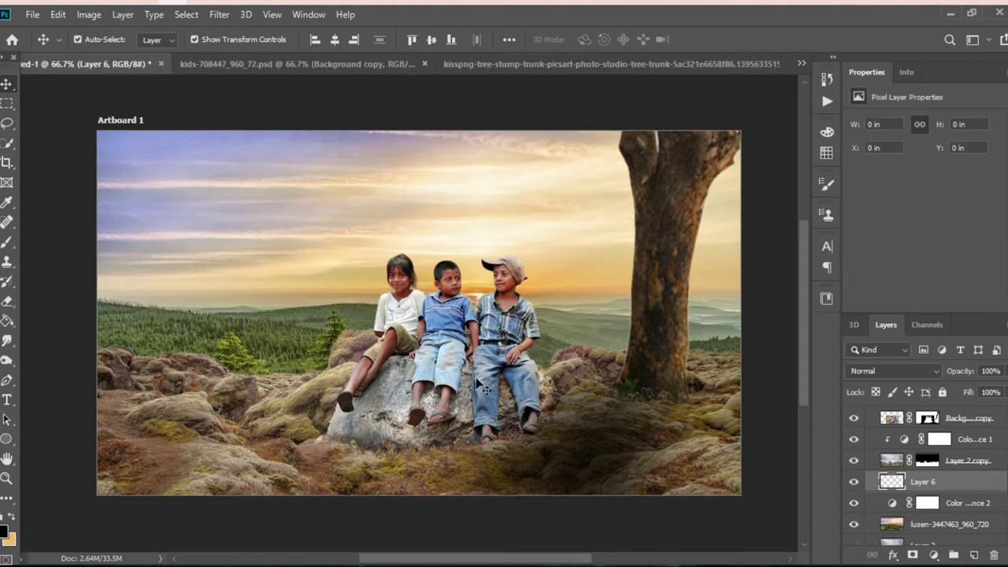
left_click(6, 530)
left_click(961, 61)
key("b")
right_click(584, 252)
double_click(524, 307)
left_click_drag(355, 260, 158, 252)
mouse_move(522, 261)
left_mouse_down()
mouse_move(150, 239)
mouse_move(405, 232)
left_mouse_up()
left_click_drag(780, 299, 754, 489)
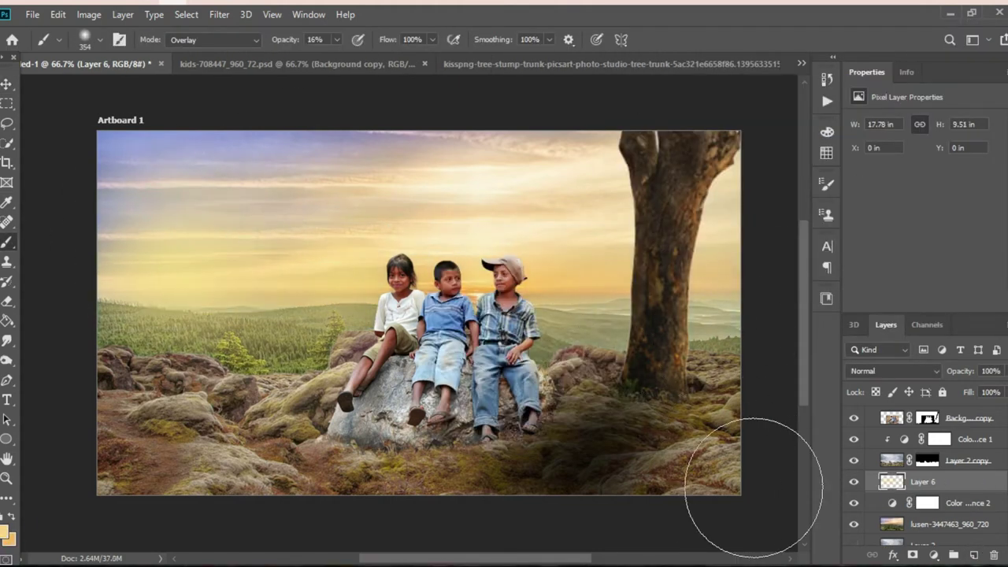
Add a Curves adjustment layer at the top of the stack.
left_click(961, 418)
left_click(933, 555)
left_click(933, 271)
Darken the image with the curve, then add Layer 7 above Color Balance 1.
left_click_drag(907, 245, 907, 257)
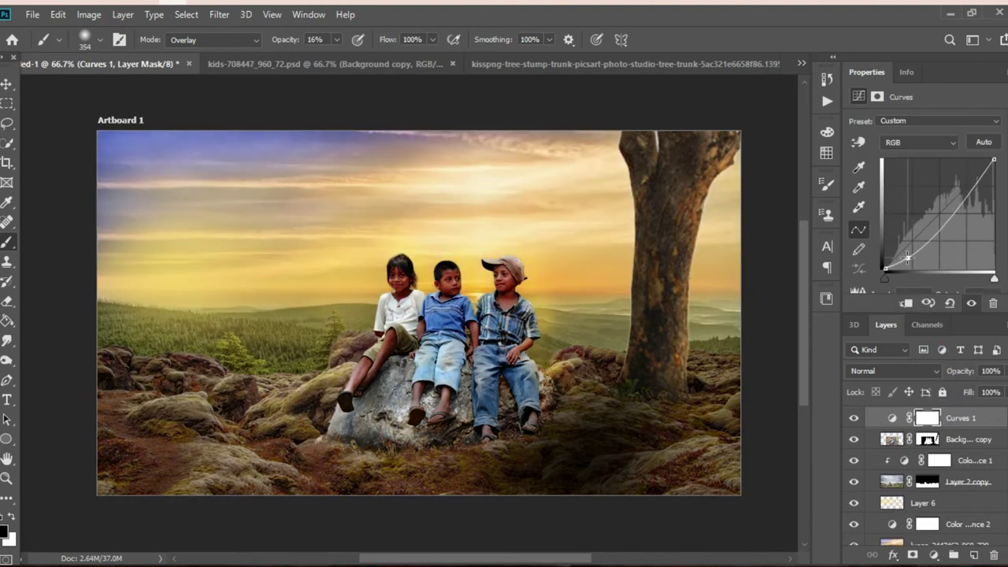
key("v")
left_click(441, 331)
left_click(955, 481)
key("ctrl+shift+alt+n")
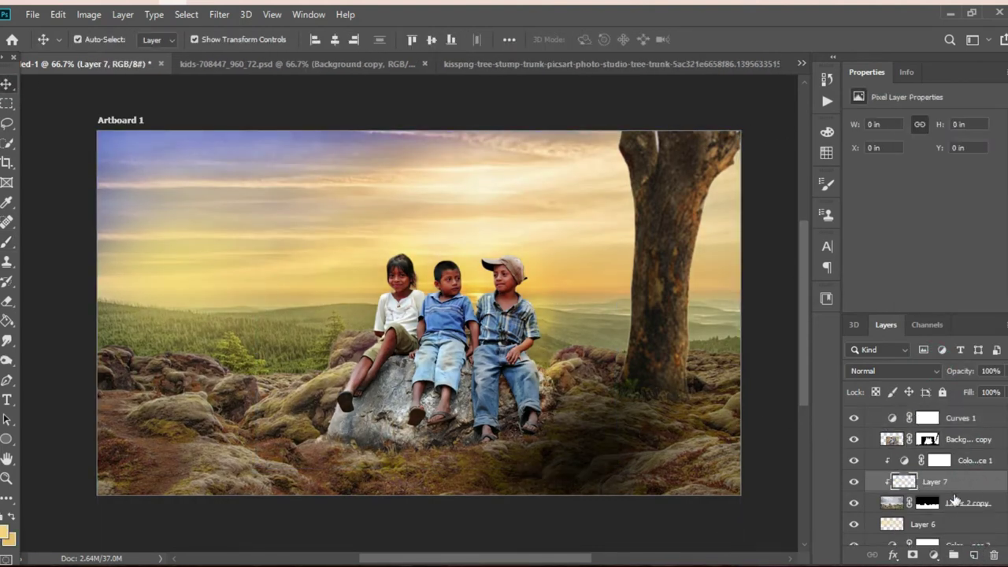
left_click_drag(955, 500, 945, 453)
Reset colours to black and white and paint a dark stroke along the bottom.
left_click(6, 242)
left_click(11, 516)
right_click(264, 464)
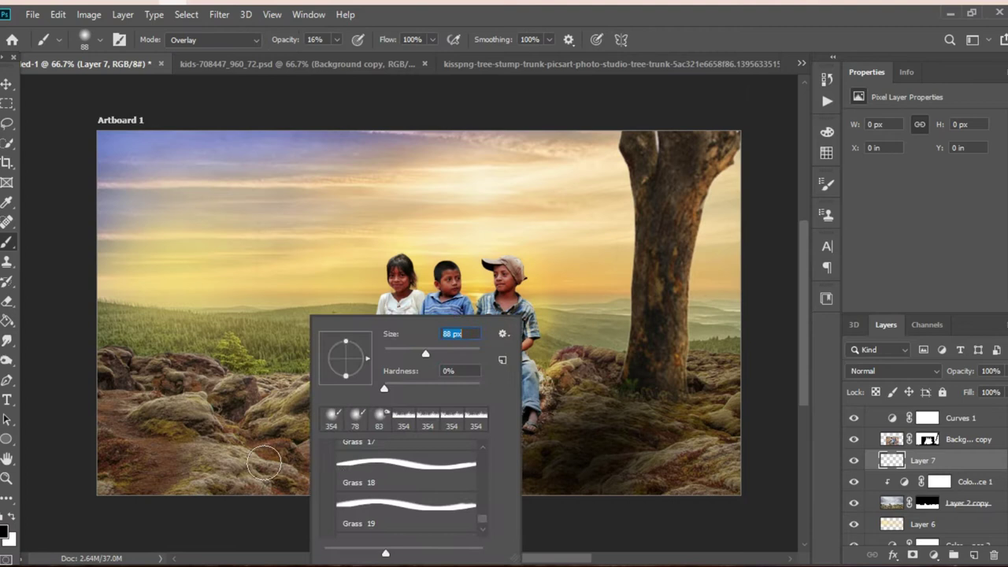
left_click_drag(263, 465, 444, 484)
mouse_move(652, 486)
left_mouse_down()
mouse_move(124, 477)
mouse_move(390, 463)
left_mouse_up()
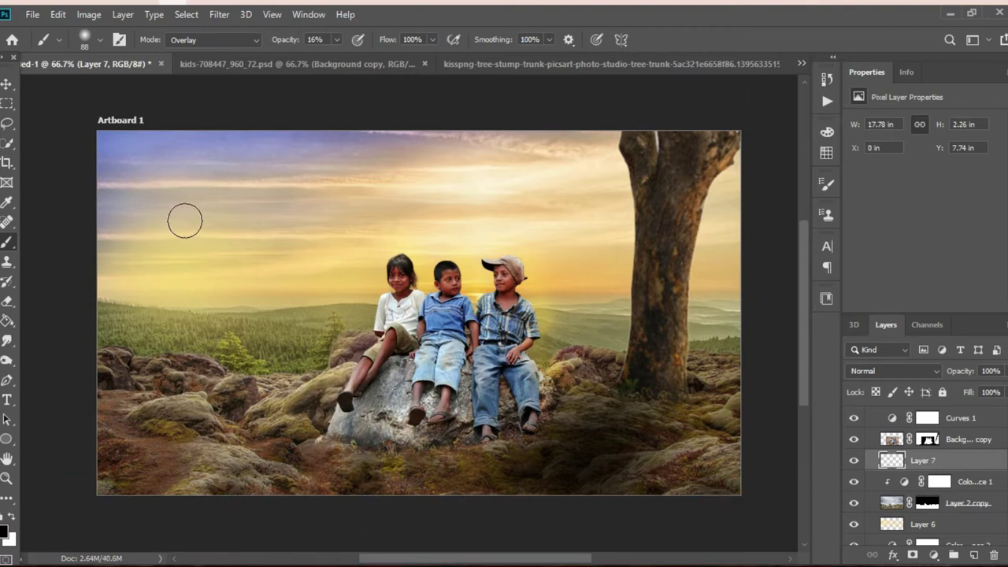
Open the lion photo and cut out the lion as a masked layer via Select Subject.
left_click(32, 14)
left_click(44, 43)
double_click(425, 157)
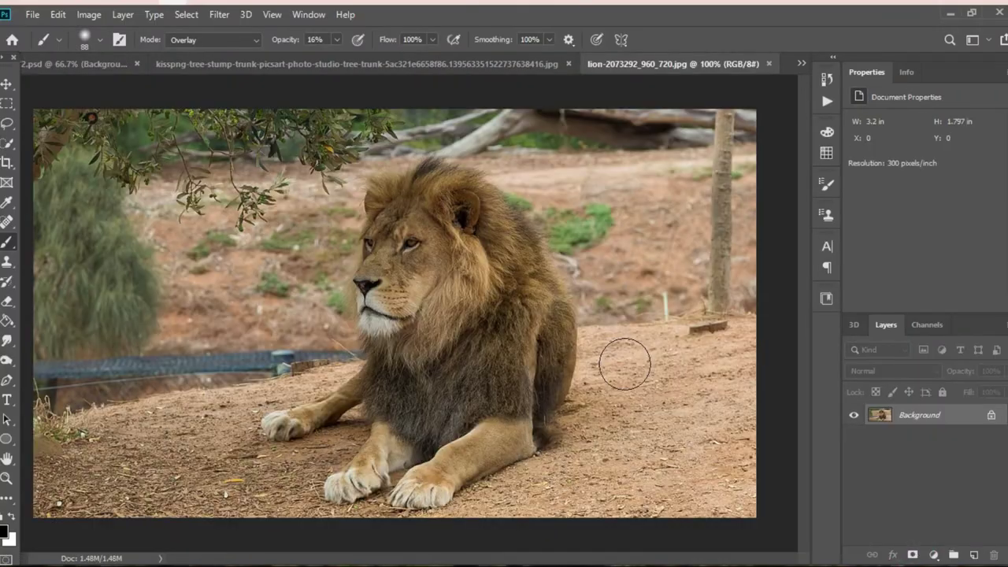
key("ctrl+alt+r")
left_click(307, 39)
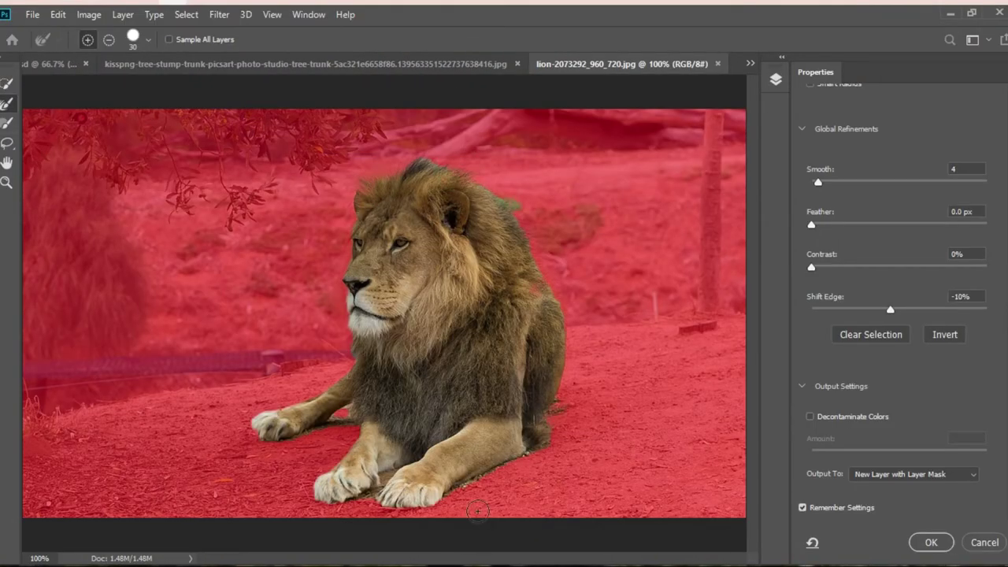
key("Return")
Clean the lion mask's fringes with a 14 px Normal brush and a 9 px Smudge tool.
key("b")
right_click(471, 280)
left_click(412, 178)
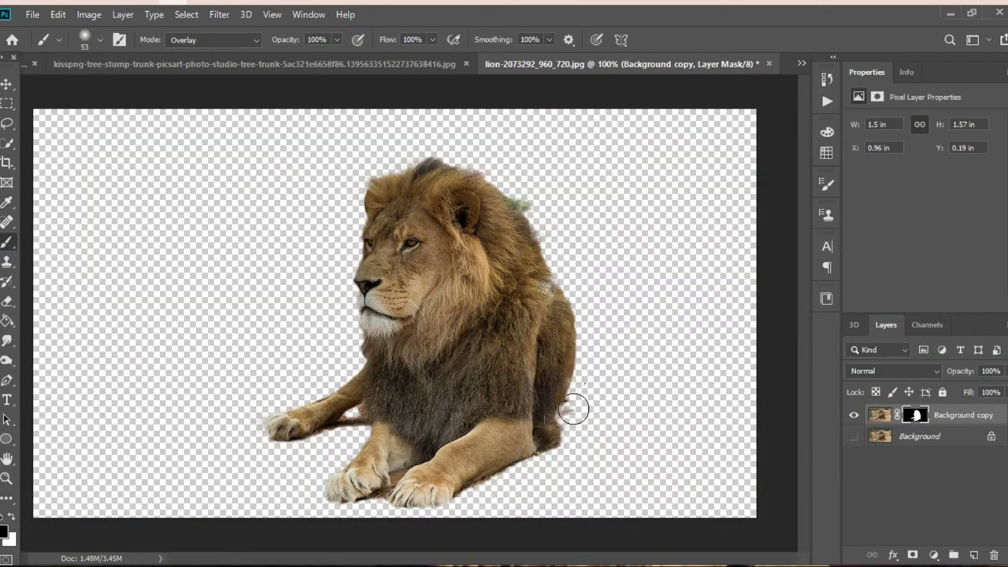
right_click(358, 315)
type("14")
key("Return")
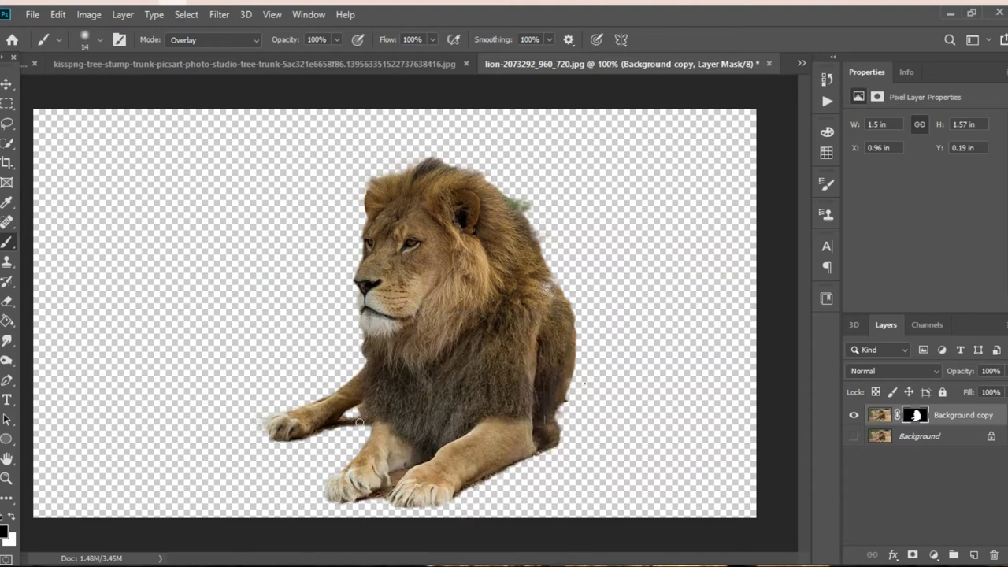
left_click(213, 40)
left_click(197, 48)
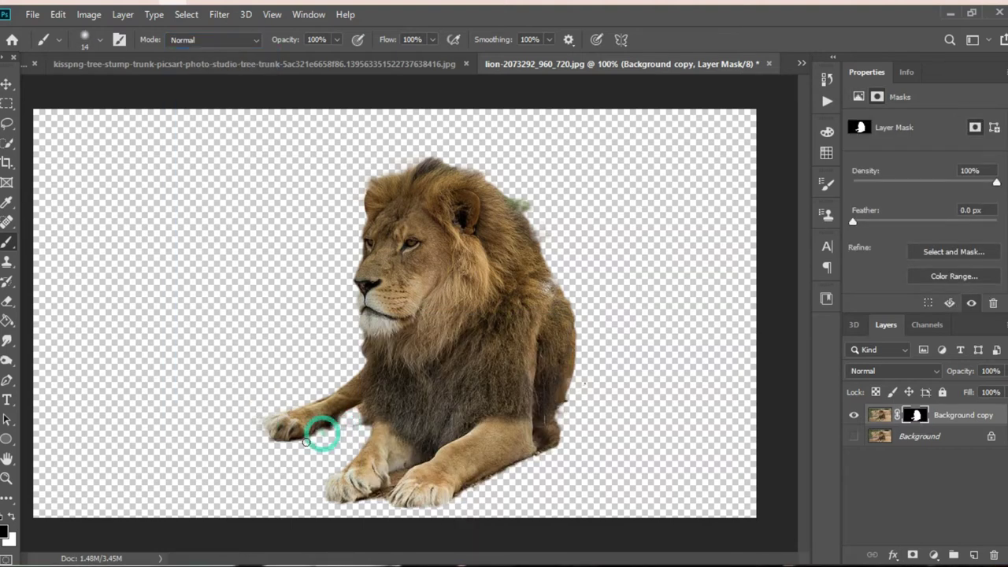
left_click(7, 341)
right_click(394, 167)
type("9")
key("Return")
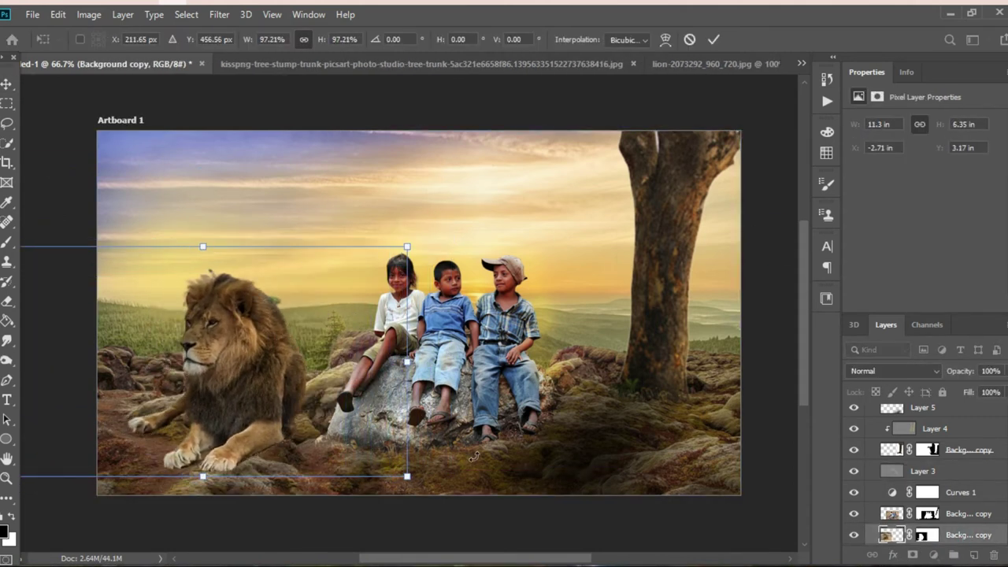
Reposition the lion, then save the composite as kidsmanipulation.psd.
left_click_drag(279, 303, 330, 294)
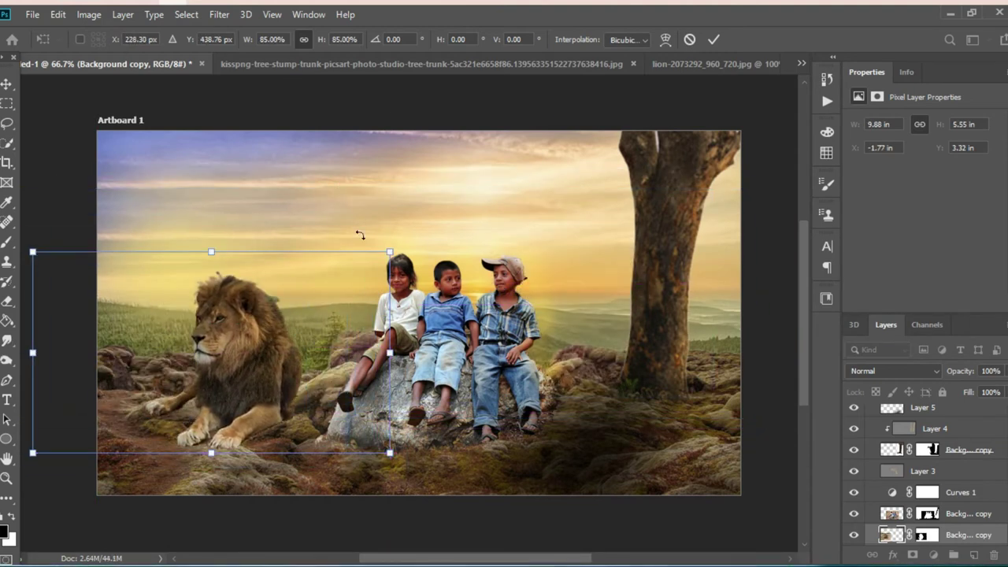
key("ctrl+s")
key("Return")
type("kidsmanipu")
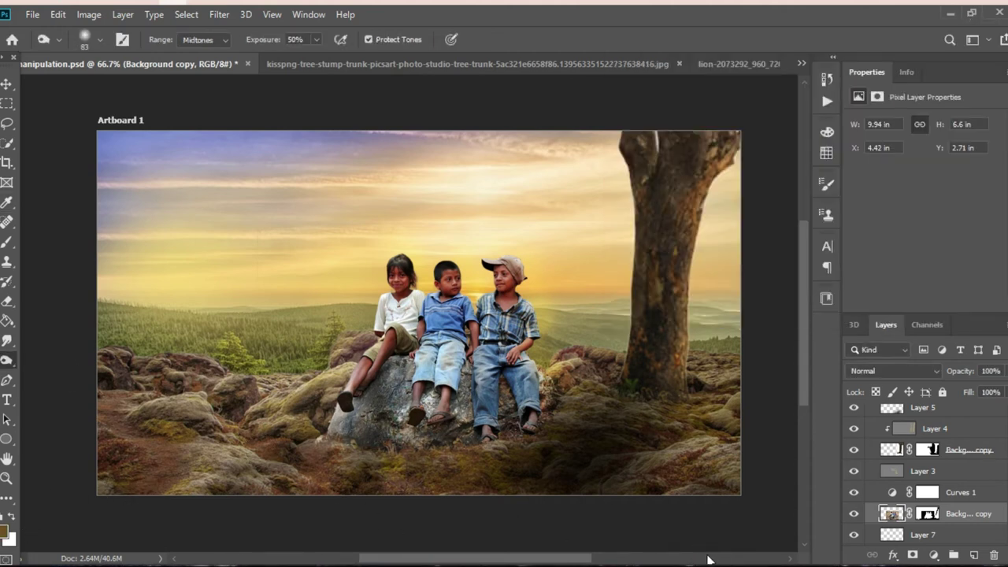
Shade Layer 3 with a black brush at 35% opacity.
scroll(906, 457, "up", 3)
scroll(906, 441, "down", 3)
scroll(906, 433, "down", 2)
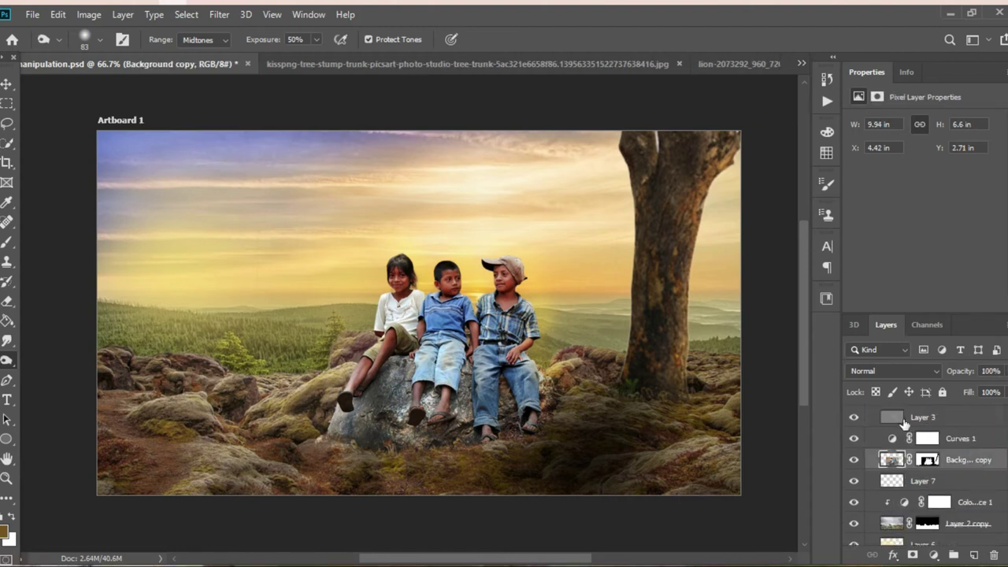
left_click(904, 422)
key("b")
right_click(396, 385)
key("Escape")
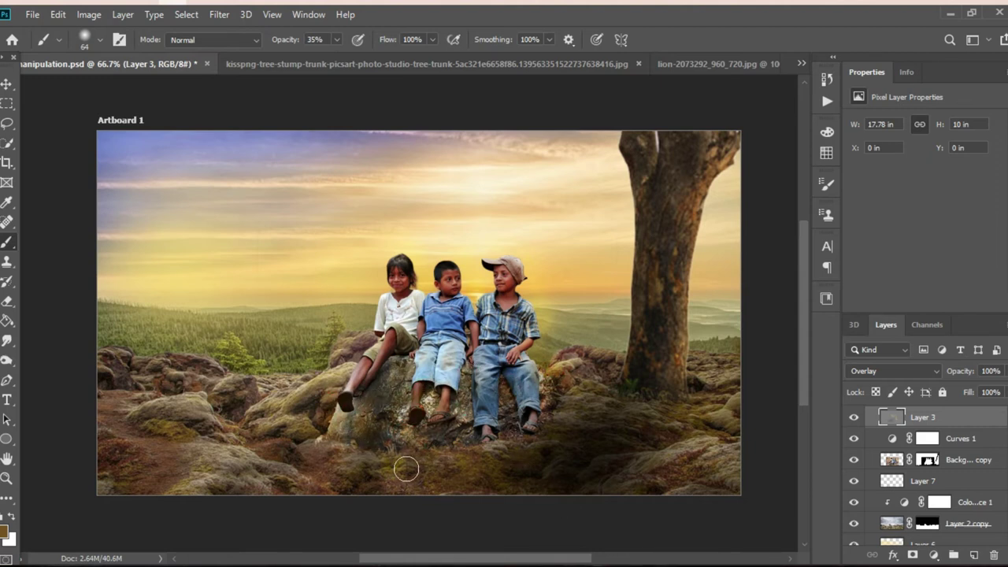
key("d")
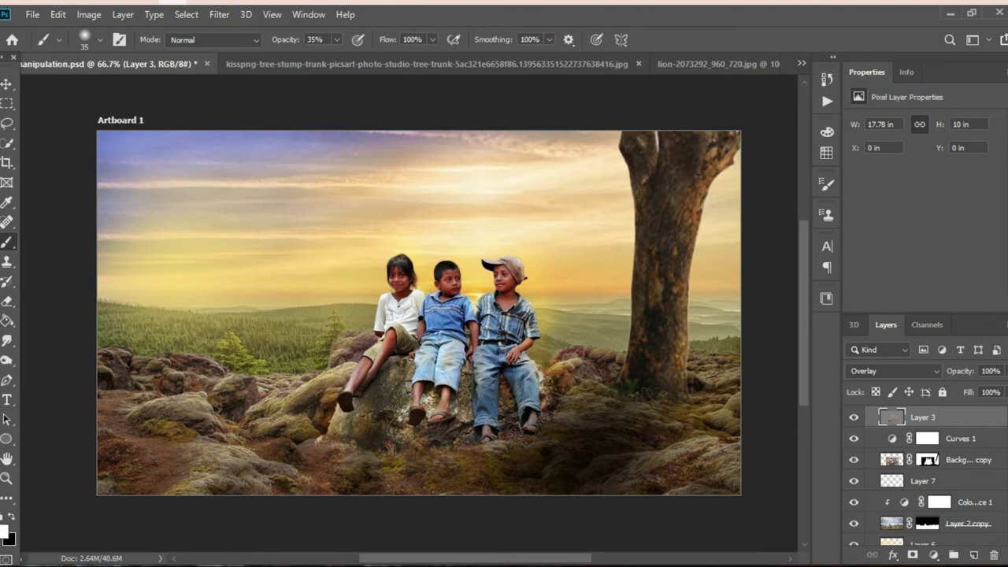
Open lion-4818610_960_720.jpg and start Select and Mask with Quick Selection.
left_click(32, 14)
left_click(45, 42)
double_click(342, 162)
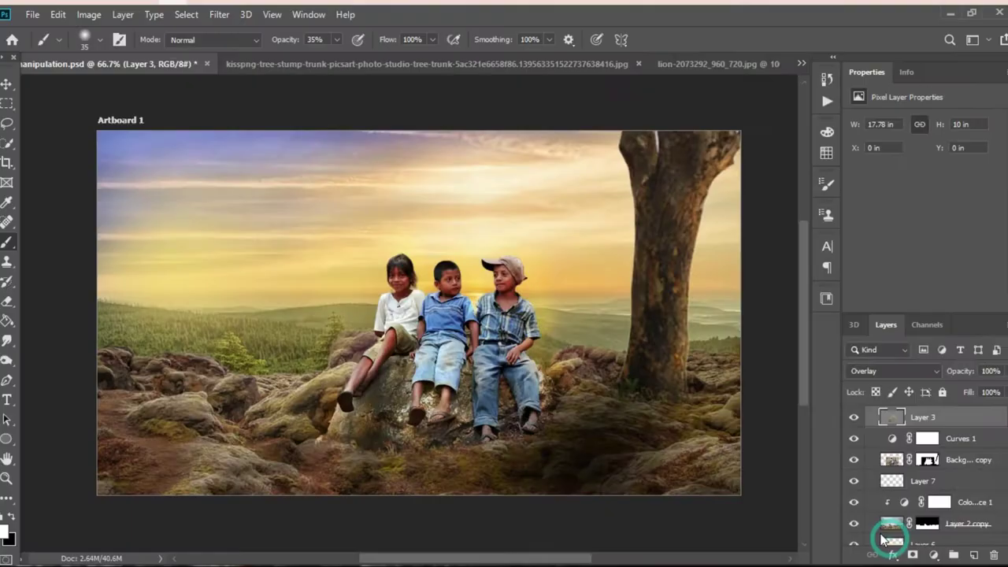
key("w")
key("ctrl+alt+r")
Select the two lions plus their rock, refine the fur, and output a masked layer.
left_click(307, 39)
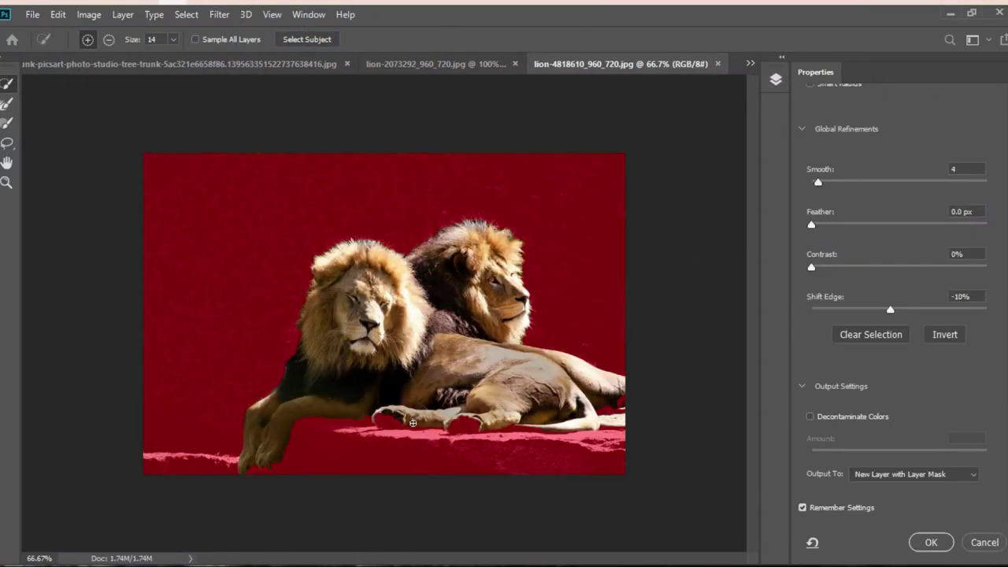
left_click_drag(292, 433, 496, 437)
key("r")
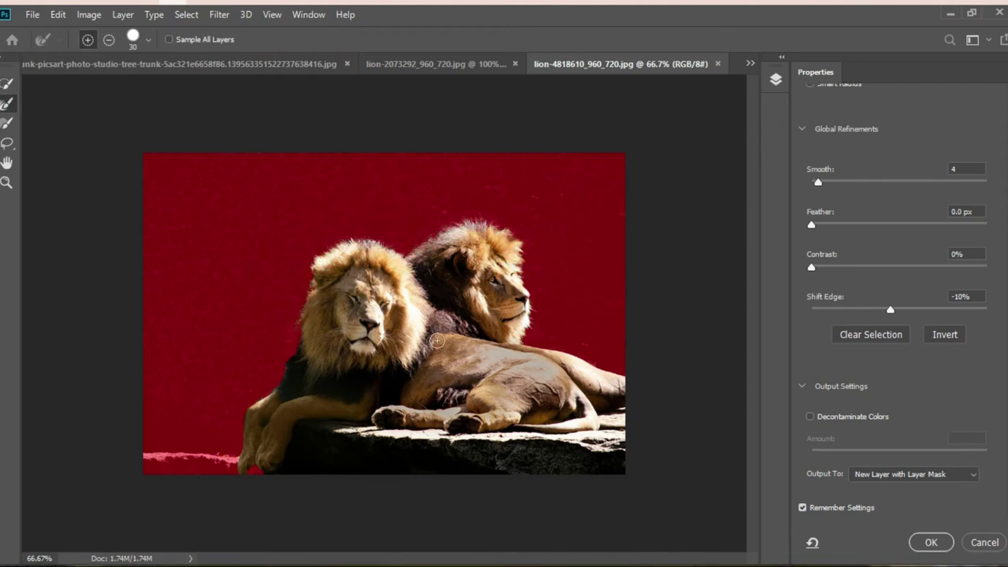
left_click(944, 547)
Target the new layer's mask with a white brush at 100% opacity.
left_click(913, 418, "alt")
key("b")
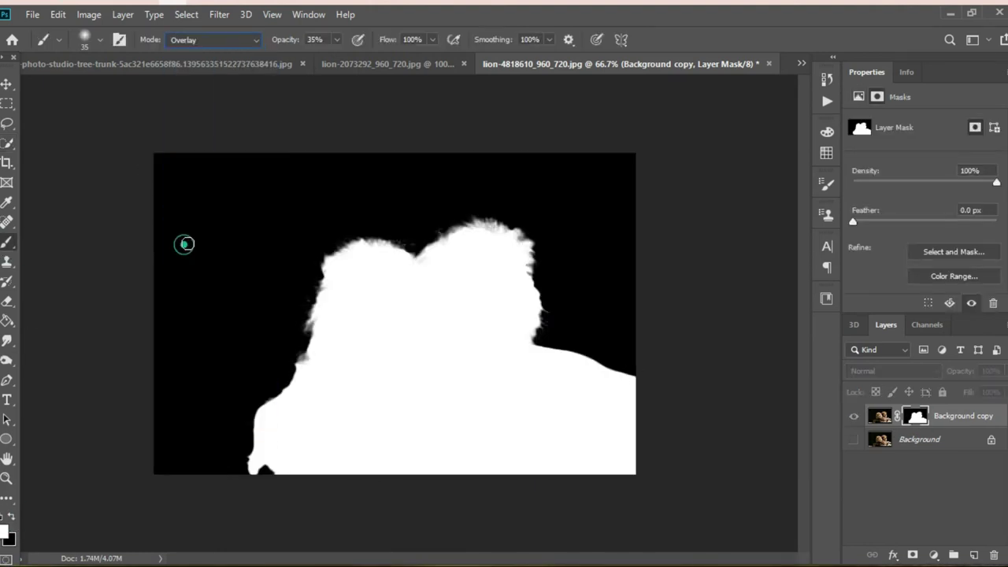
key("0")
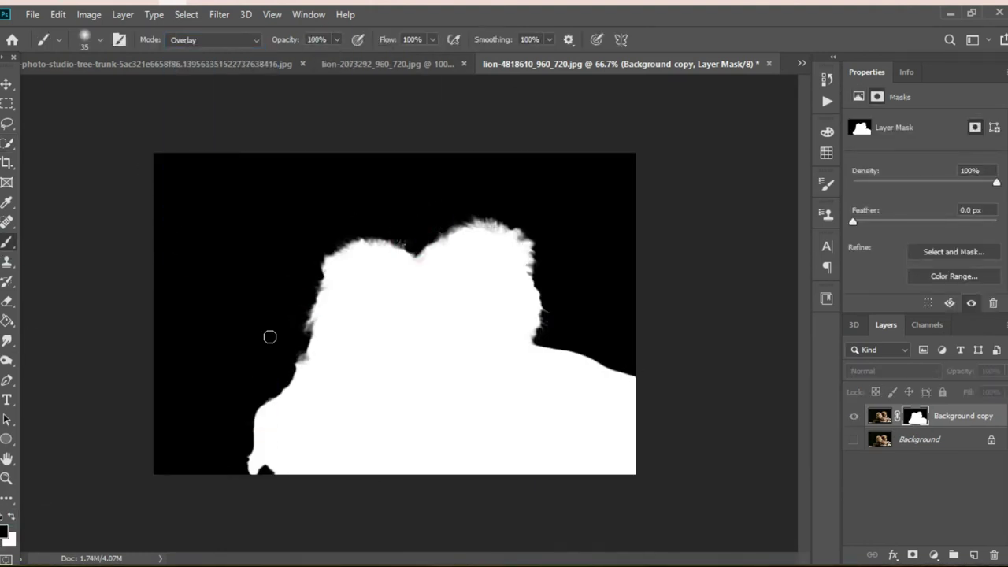
key("x")
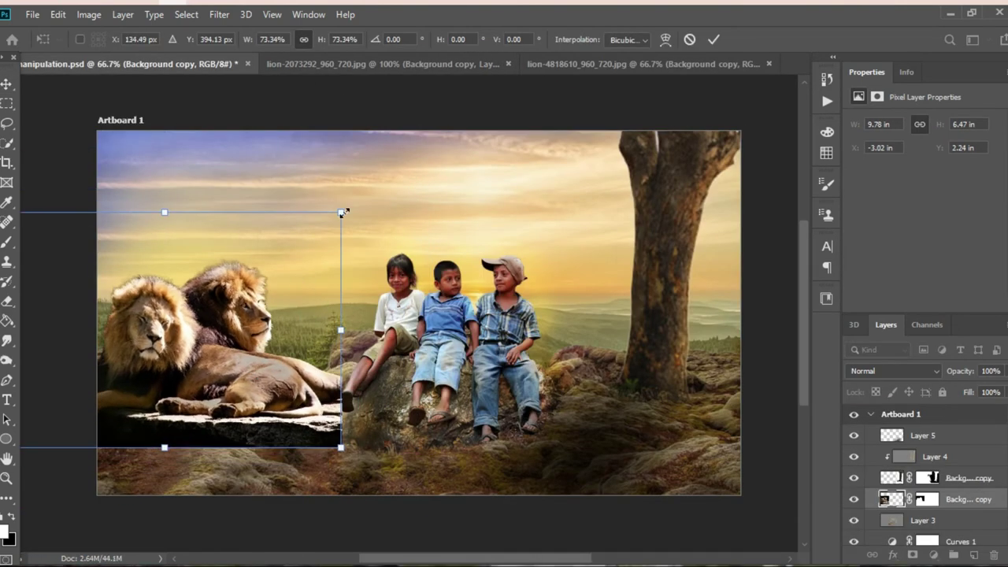
Move the lions layer lower in the stack and position the lions onto the left rocks.
left_click_drag(994, 554, 973, 475)
left_click(209, 380)
left_click(209, 380)
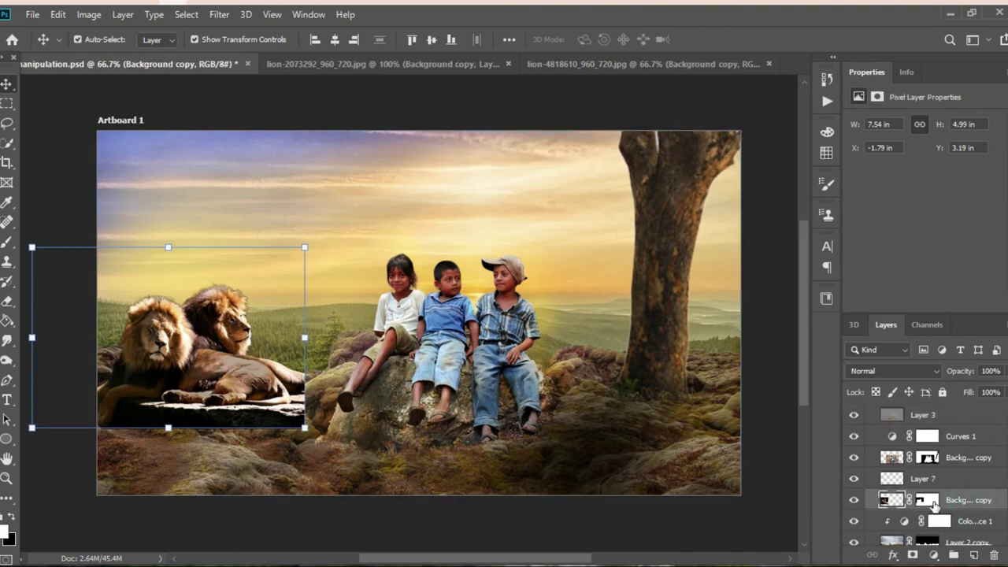
key("ctrl+t")
mouse_move(188, 241)
left_mouse_down()
mouse_move(195, 224)
mouse_move(174, 260)
left_mouse_up()
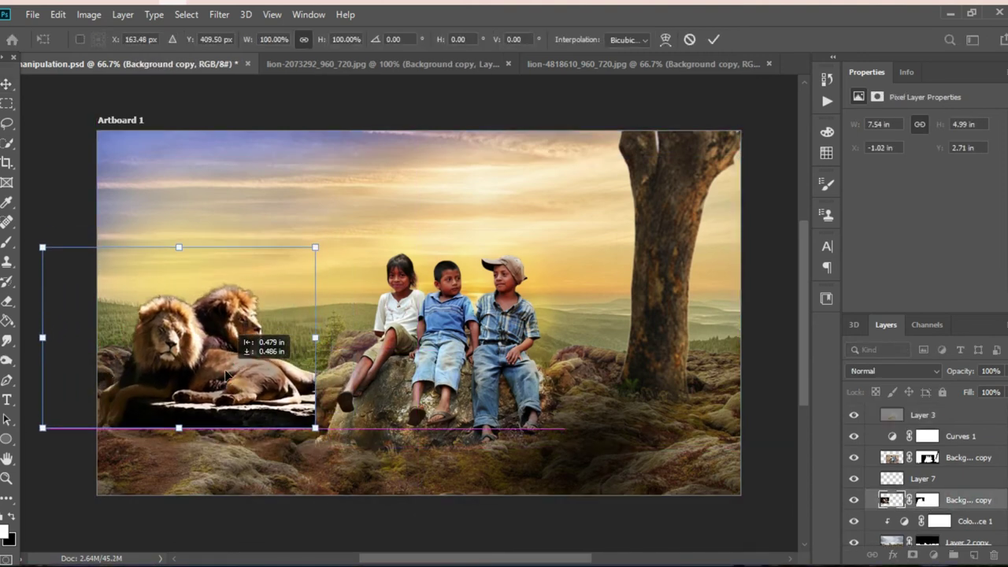
key("Return")
Paint the lions' mask to hide part of the rock and blend the base with grass.
key("b")
left_click(197, 39)
left_click(198, 48)
left_click_drag(309, 269, 310, 304)
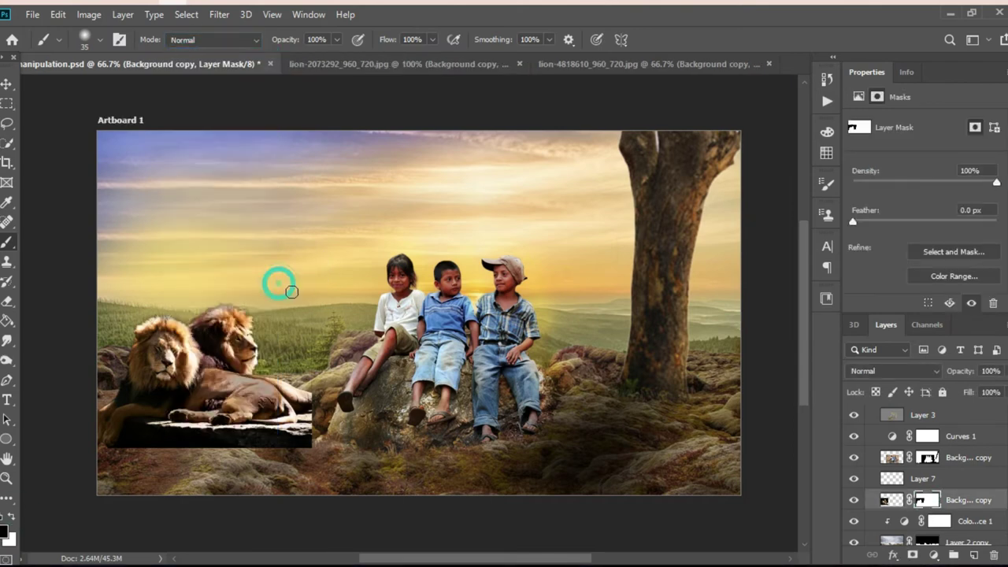
right_click(90, 120)
left_click(47, 205)
right_click(472, 264)
key("Return")
left_click_drag(102, 435, 276, 429)
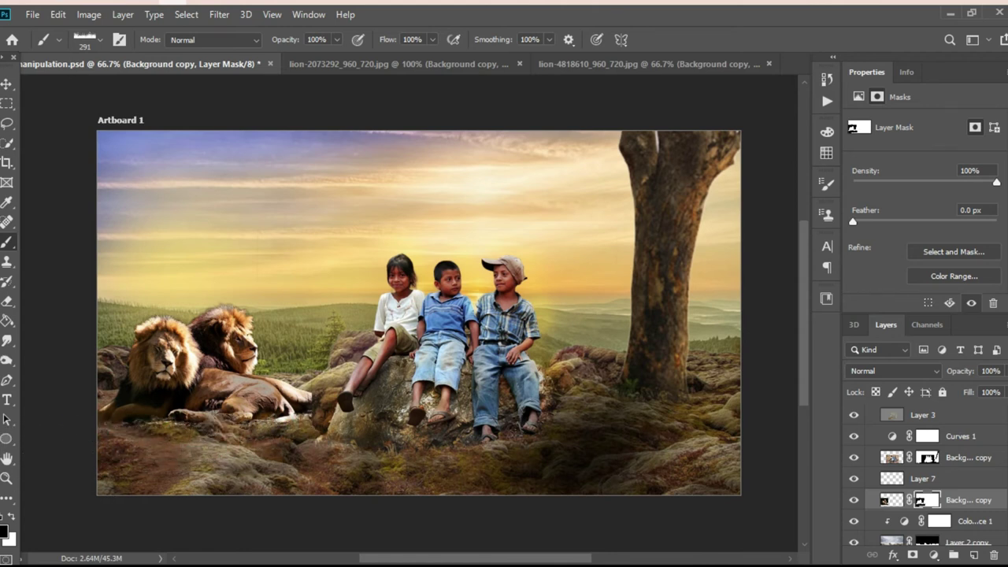
Set up a 35 px round brush at 35% opacity.
right_click(376, 403)
double_click(551, 417)
key("3")
key("5")
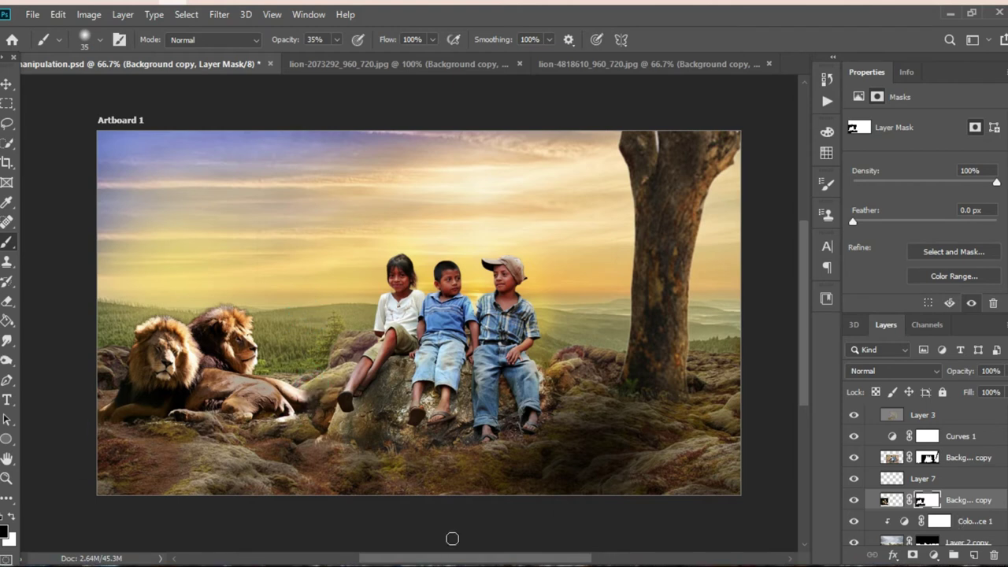
Add Layer 8 with a 291 px grass brush and a new painting colour.
left_click(974, 556)
right_click(280, 283)
left_click(322, 386)
left_click(5, 532)
left_click(961, 63)
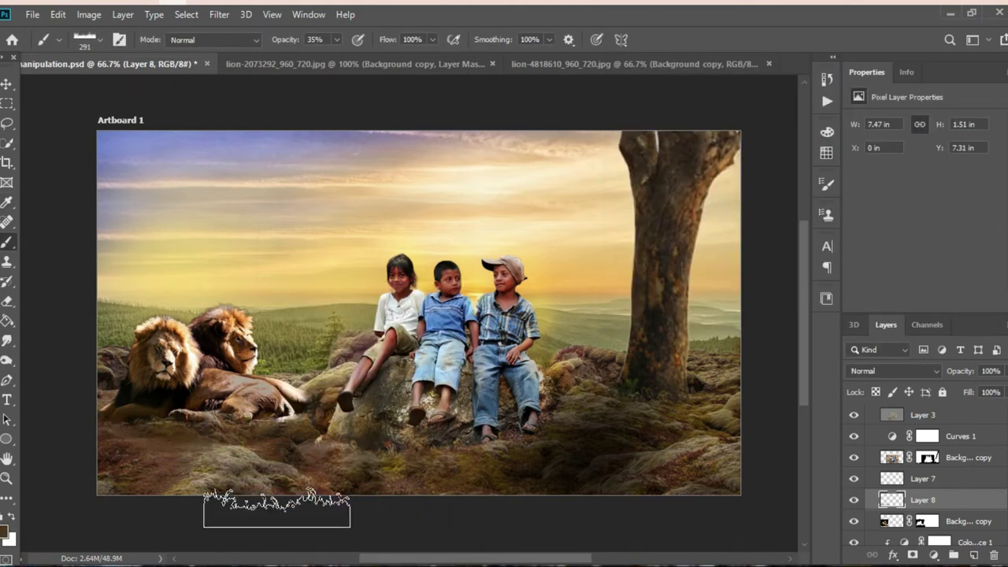
Add a mask to Layer 8 and paint over the ground beneath the lions to blend it.
left_click(913, 555)
right_click(282, 344)
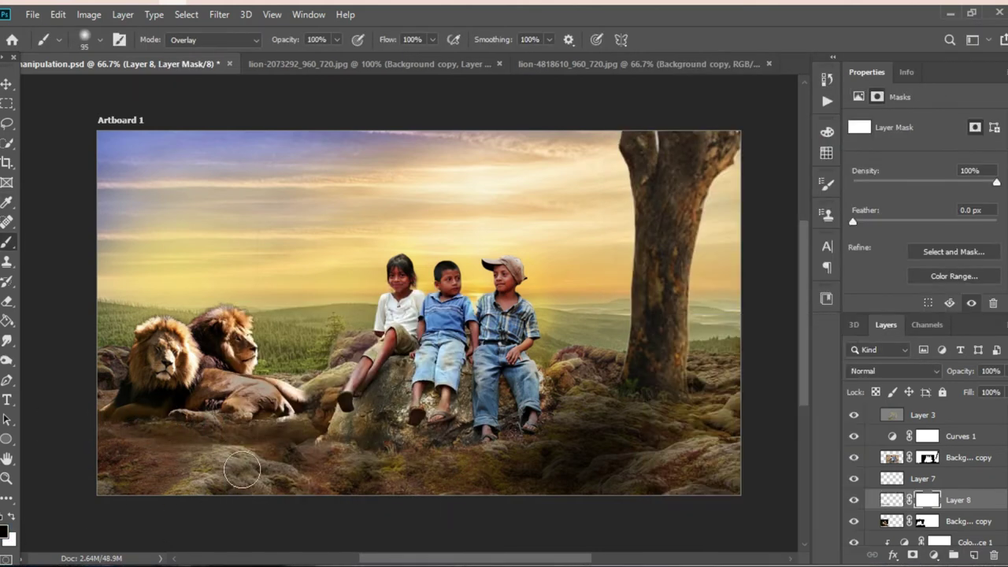
left_click_drag(223, 460, 303, 443)
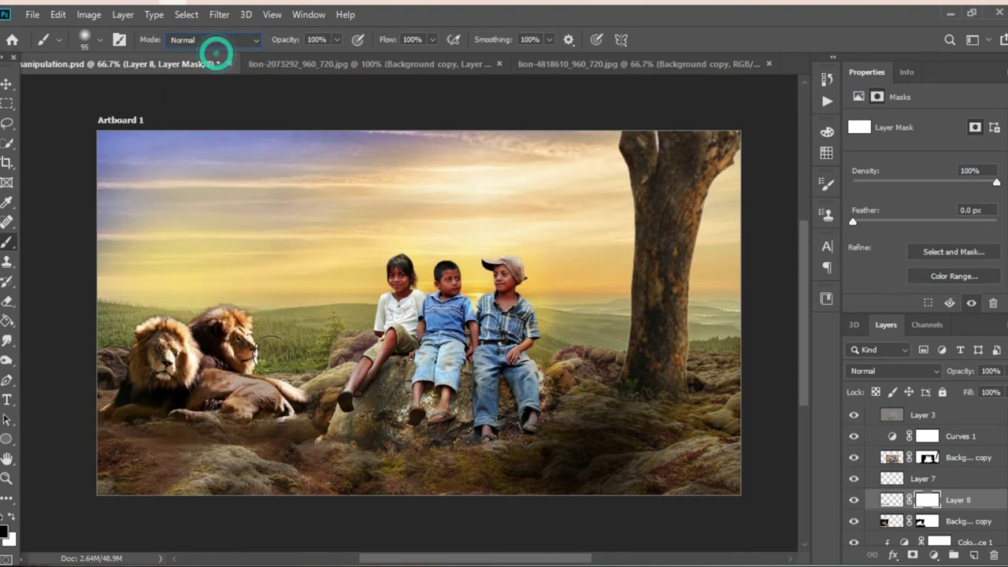
left_click_drag(167, 454, 256, 467)
Add a 50% gray Overlay layer clipped to the lions and paint warm beige highlights.
left_click(966, 518)
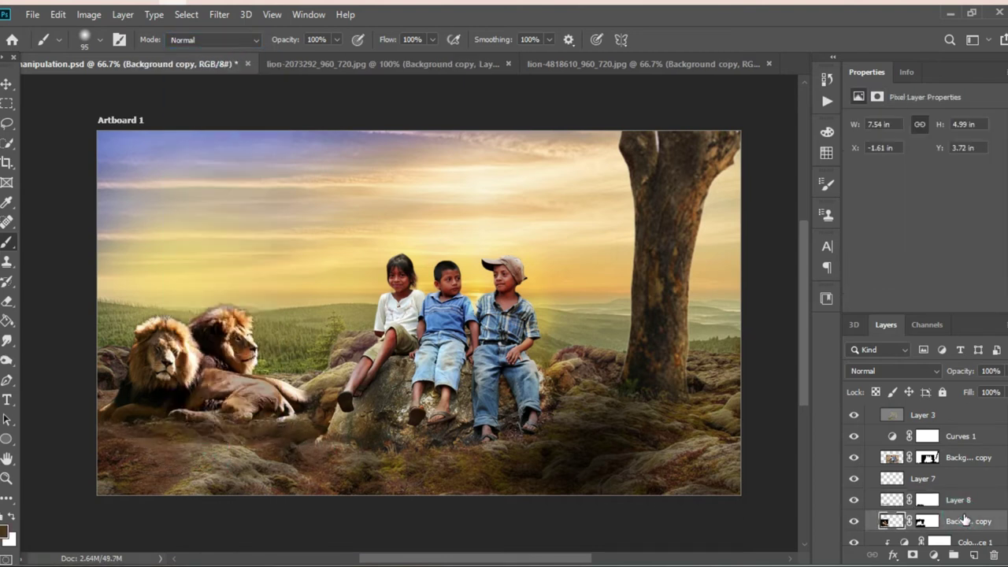
right_click(985, 543)
key("shift+F5")
key("Return")
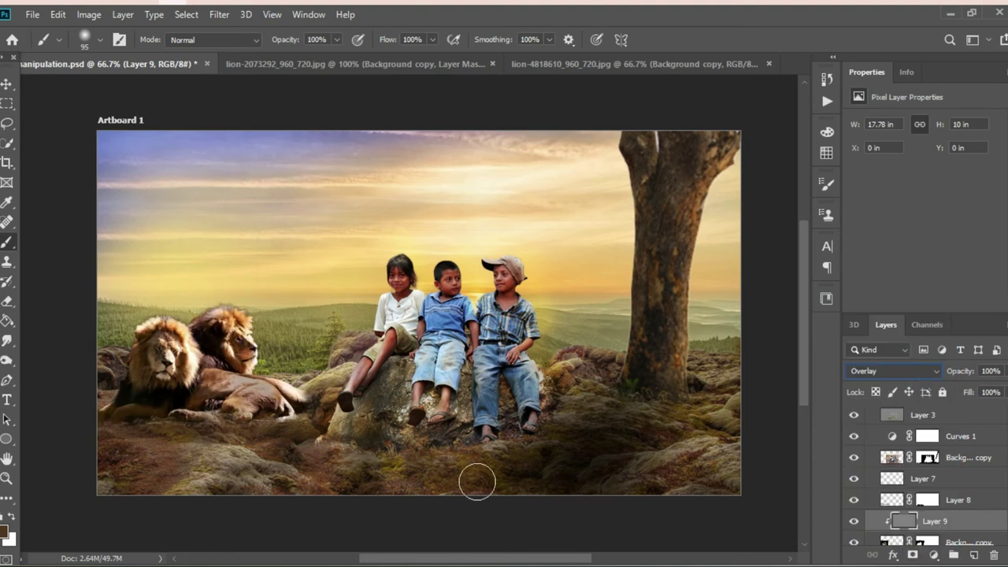
left_click_drag(336, 39, 299, 56)
left_click_drag(286, 371, 95, 358)
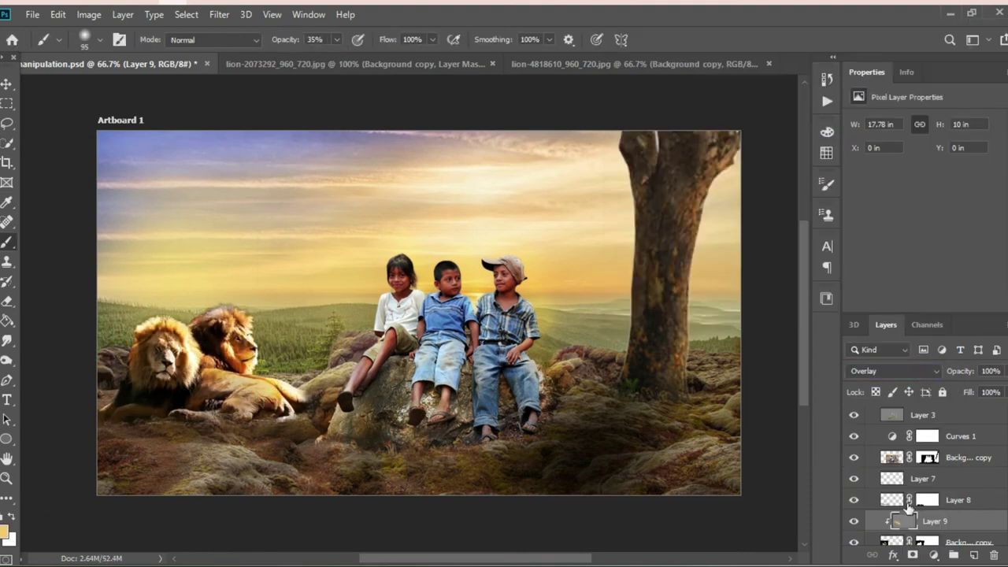
Dodge the lion's lower body to lighten it, then save the composite.
left_click(957, 542)
key("o")
right_click(318, 353)
left_click_drag(295, 411, 183, 417)
left_click(32, 14)
left_click(35, 167)
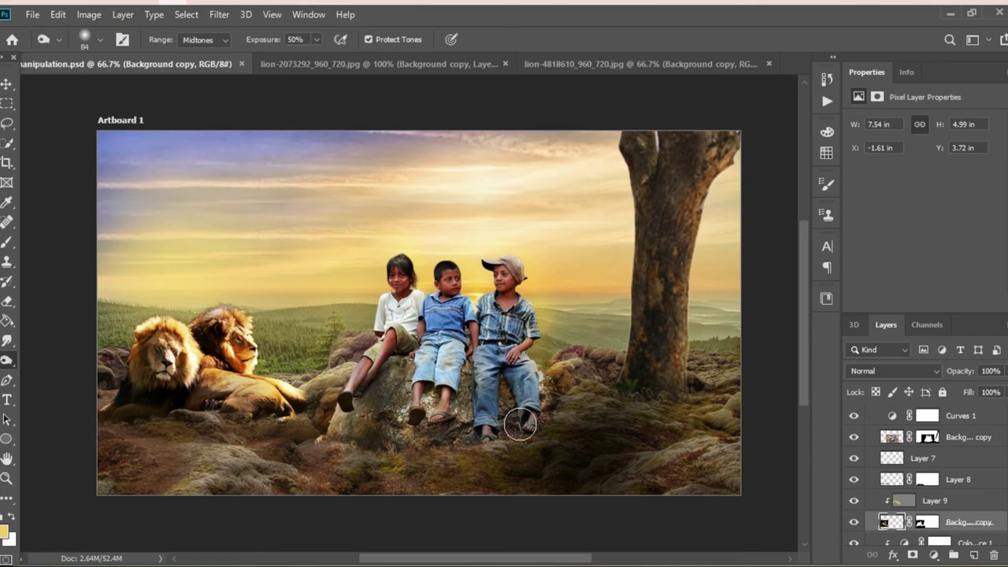
Open another image file and rasterize the birds layer for editing.
key("ctrl+o")
scroll(535, 283, "down", 5)
scroll(543, 292, "down", 5)
scroll(536, 284, "down", 5)
scroll(630, 268, "down", 5)
scroll(787, 260, "down", 5)
scroll(787, 260, "down", 5)
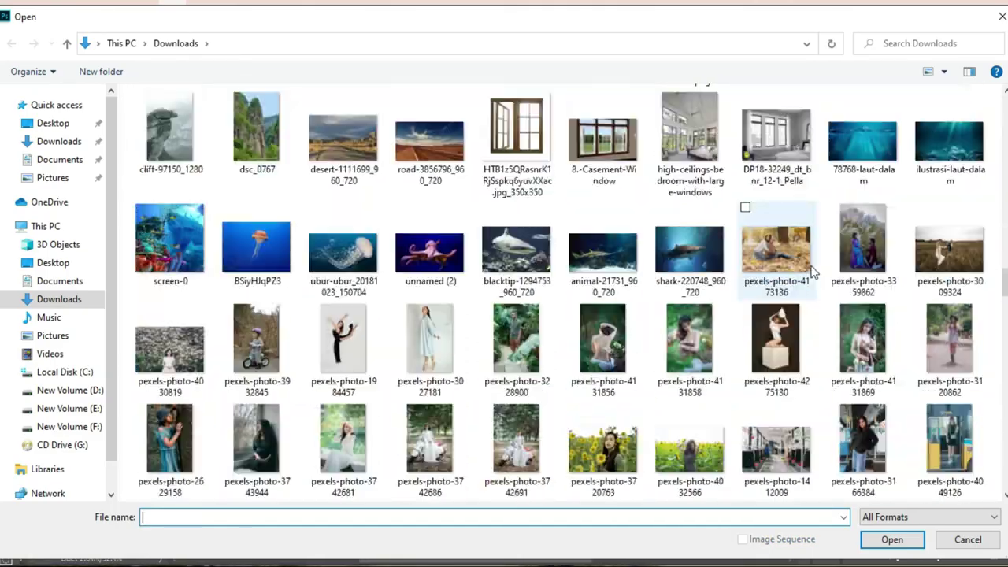
scroll(827, 261, "down", 5)
scroll(831, 228, "up", 5)
scroll(662, 204, "up", 5)
scroll(654, 201, "up", 5)
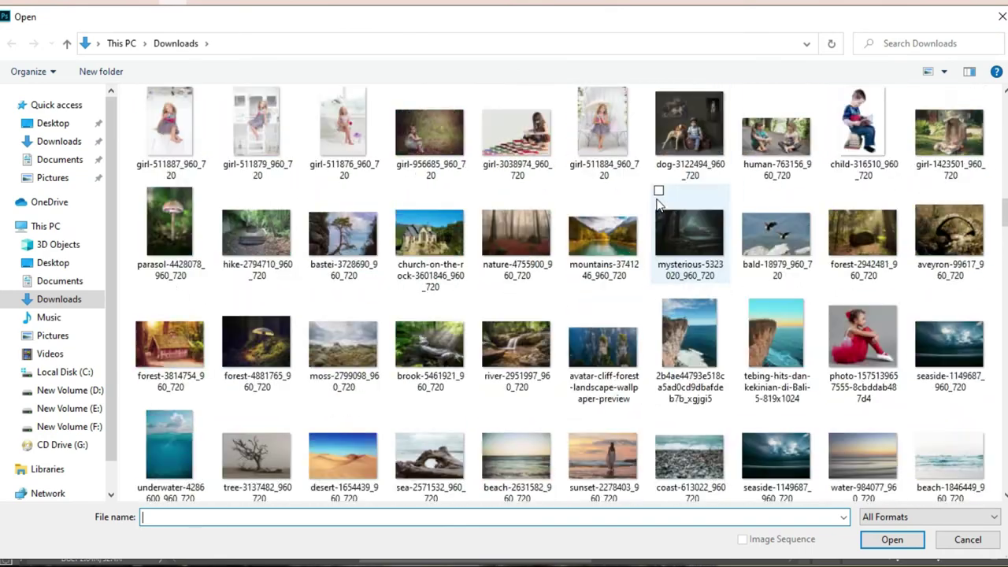
scroll(551, 142, "up", 5)
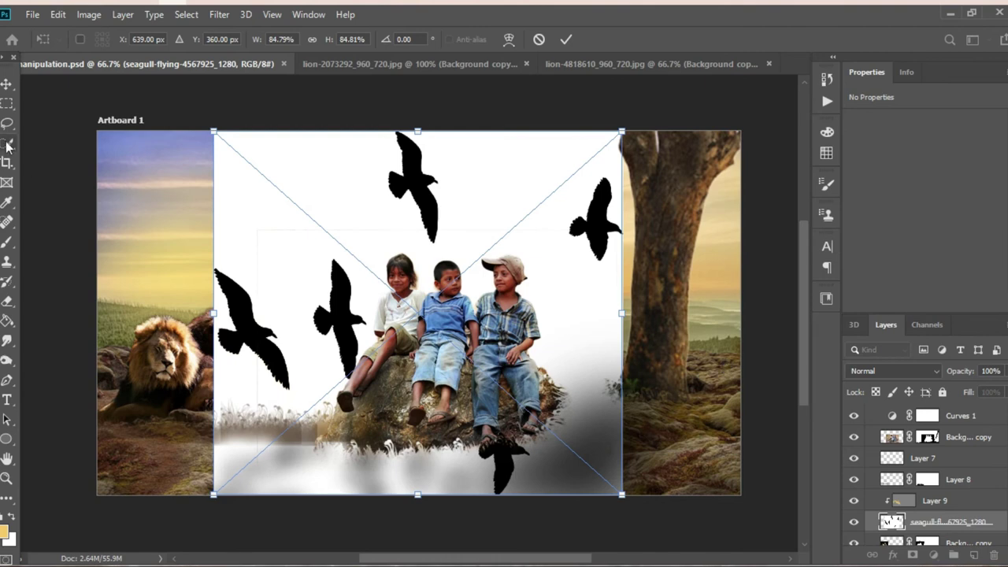
key("Delete")
left_click(482, 288)
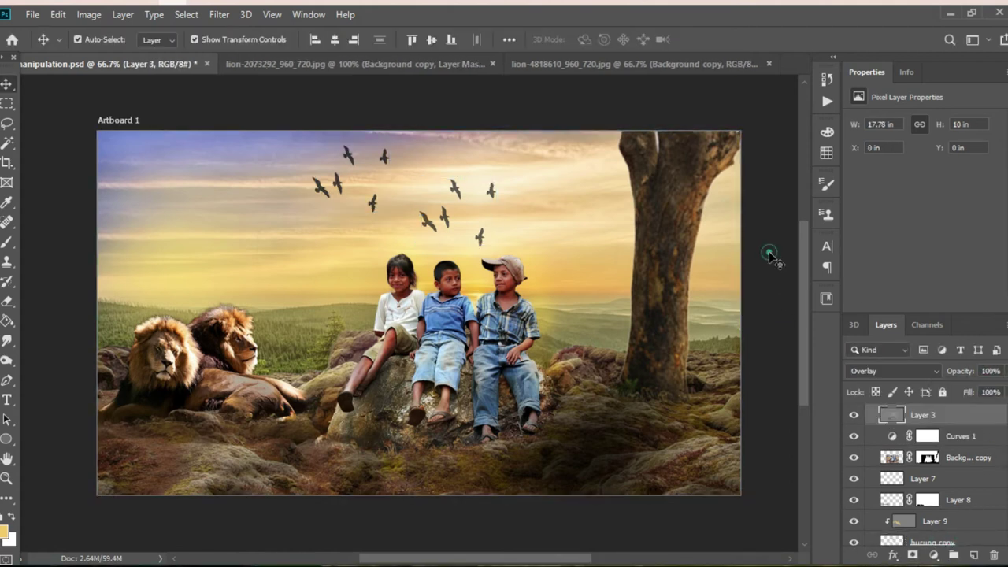
scroll(956, 506, "down", 3)
Lower and shrink the burung flock, then rotate and shrink the burung copy flock.
left_click(923, 501)
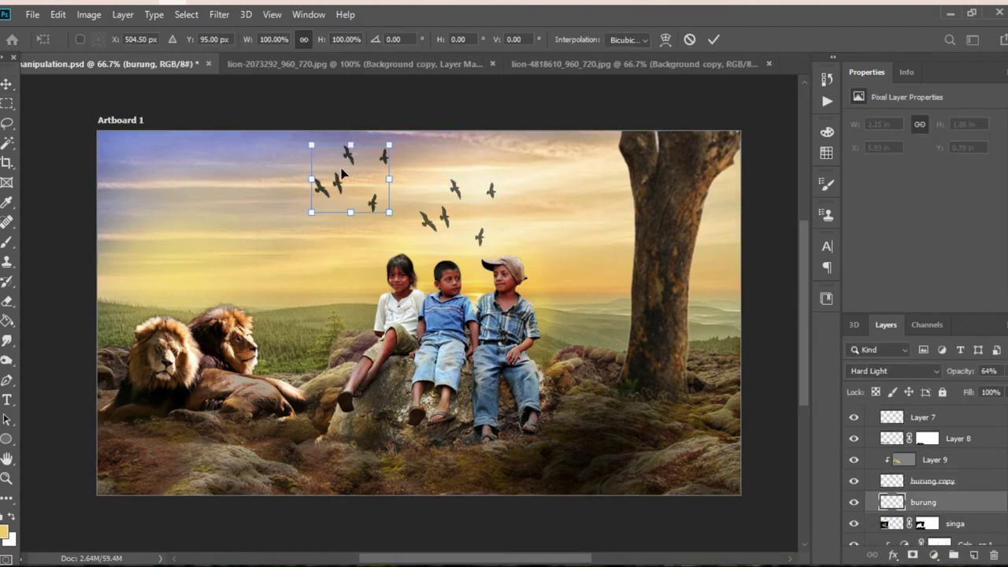
left_click_drag(334, 184, 339, 274)
left_click_drag(392, 236, 354, 265)
key("Return")
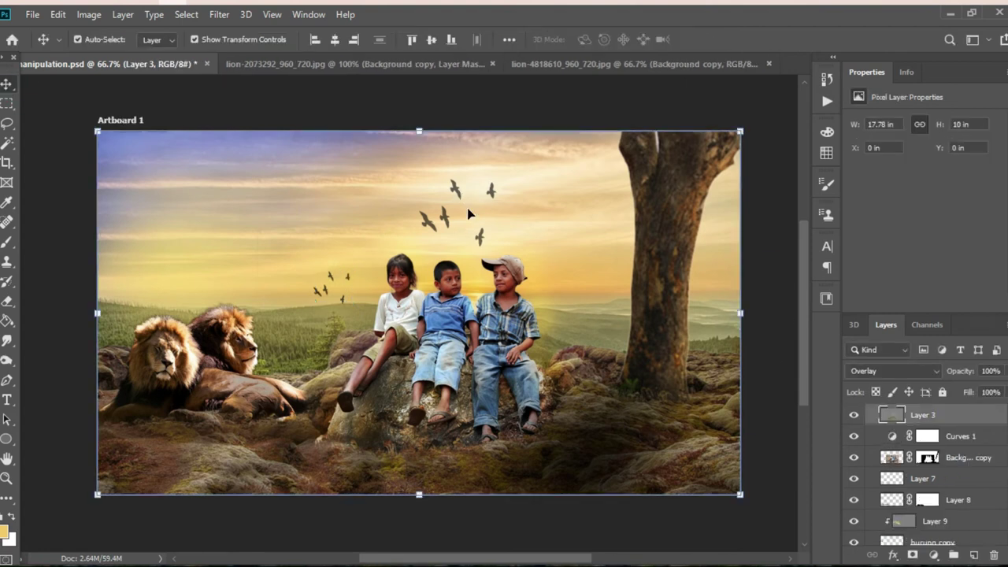
left_click(455, 189)
left_click_drag(493, 167, 531, 211)
key("Return")
left_click(772, 263)
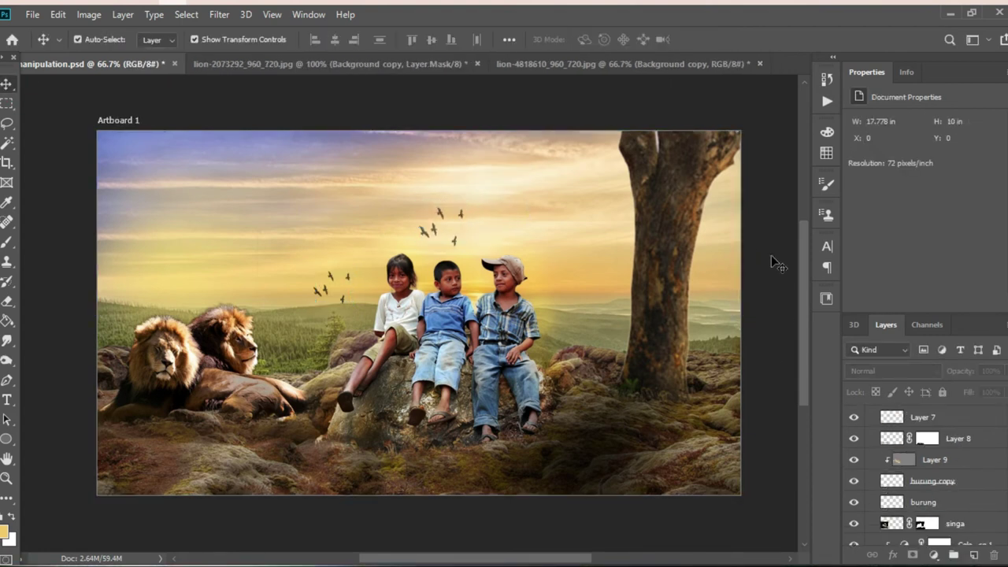
Burn the shading on the lions in the singa layer to darken it.
left_click(927, 532)
left_click(7, 360)
left_click_drag(134, 338, 155, 396)
left_click_drag(221, 350, 120, 389)
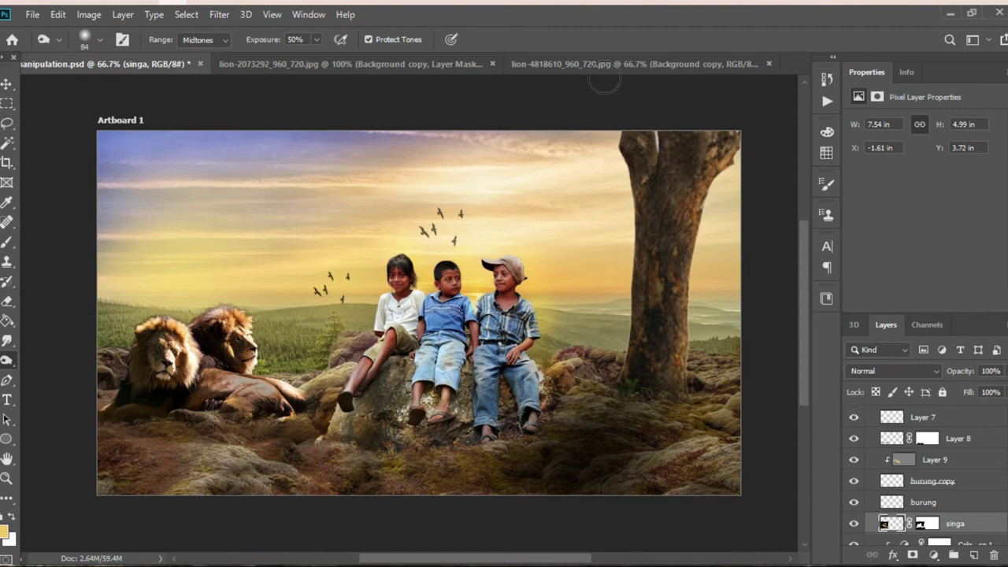
scroll(929, 472, "up", 5)
Add a new Gradient fill layer, abandoning an initial Solid Color fill.
key("ctrl+shift+alt+n")
left_click(934, 556)
left_click(921, 291)
key("Escape")
left_click(934, 555)
left_click(922, 309)
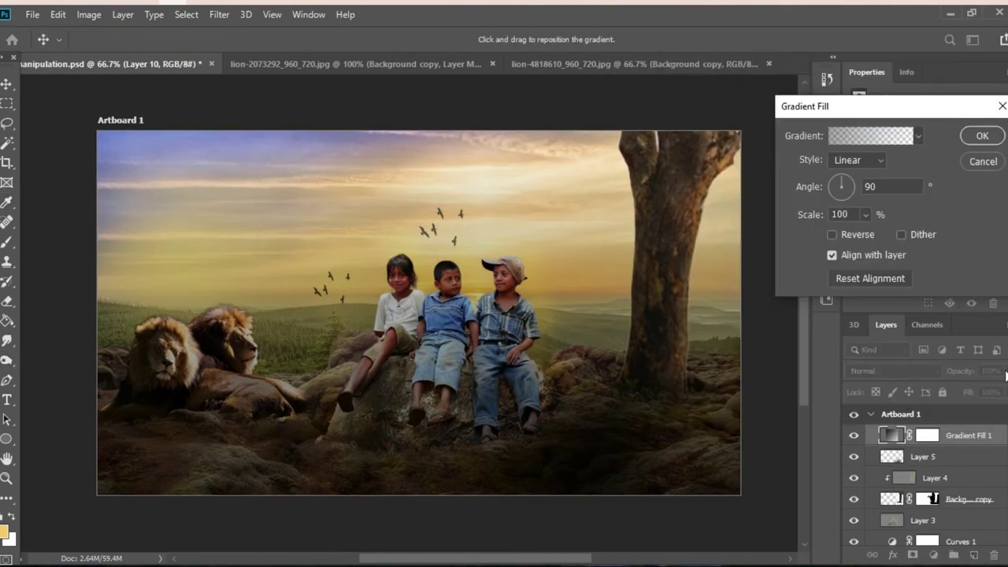
Set the gradient to Angle style, Noise type with restricted colours, randomized twice.
left_click(856, 160)
left_click(851, 196)
left_click(870, 136)
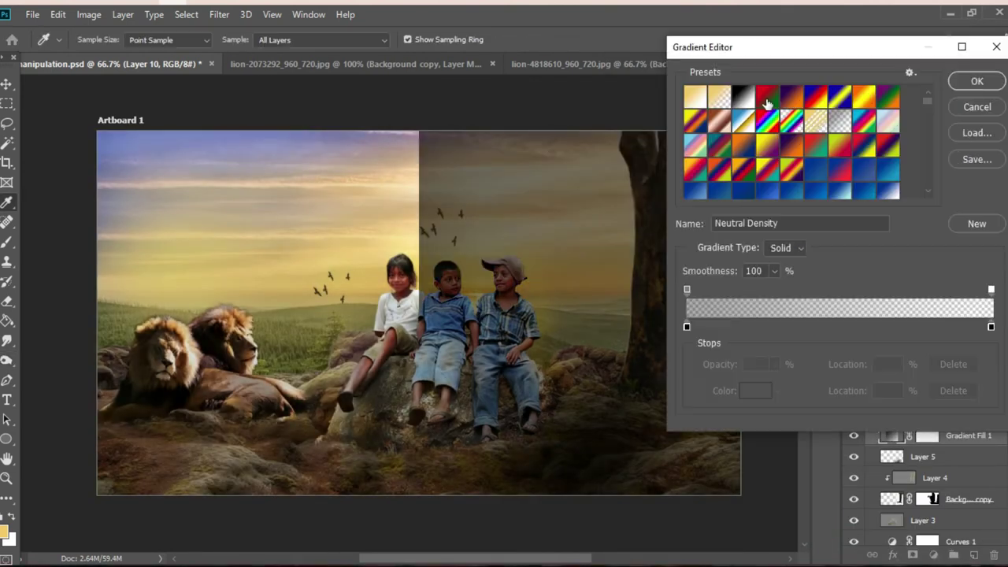
left_click(786, 247)
left_click(783, 264)
left_click(894, 338)
left_click(925, 386)
left_click(925, 386)
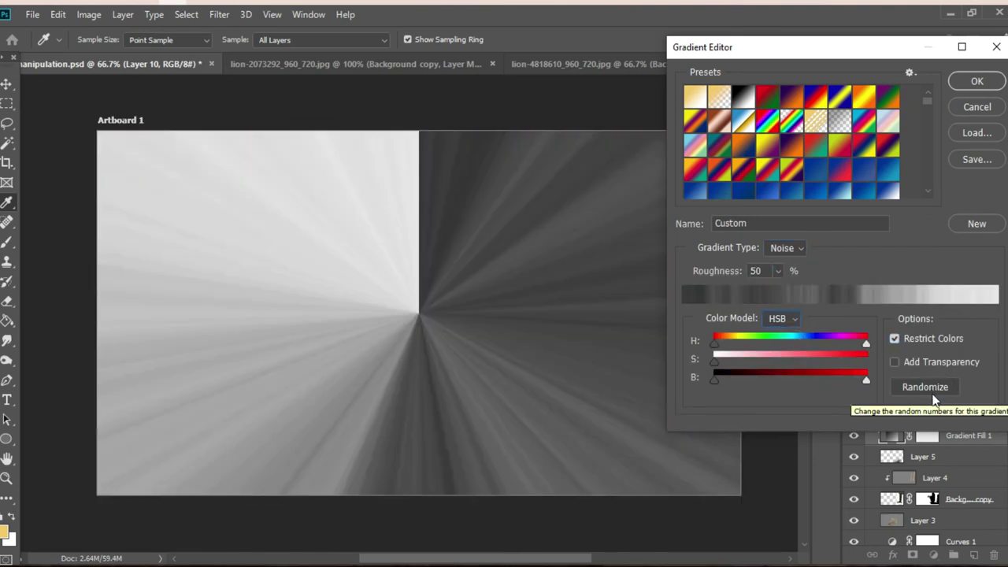
key("Return")
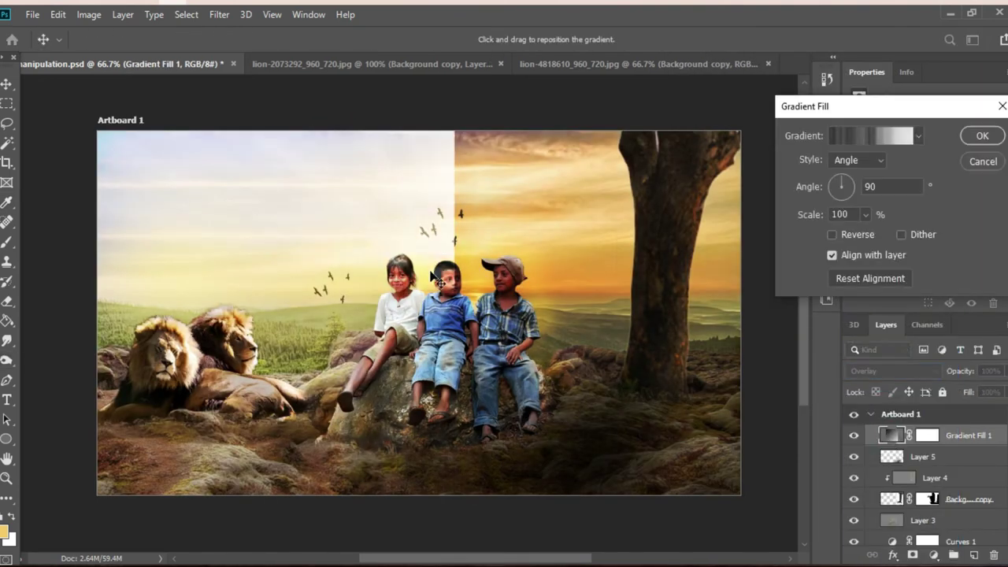
key("Return")
Adjust the gradient angle to 90° to deepen the scene and save the composite.
scroll(945, 433, "down", 3)
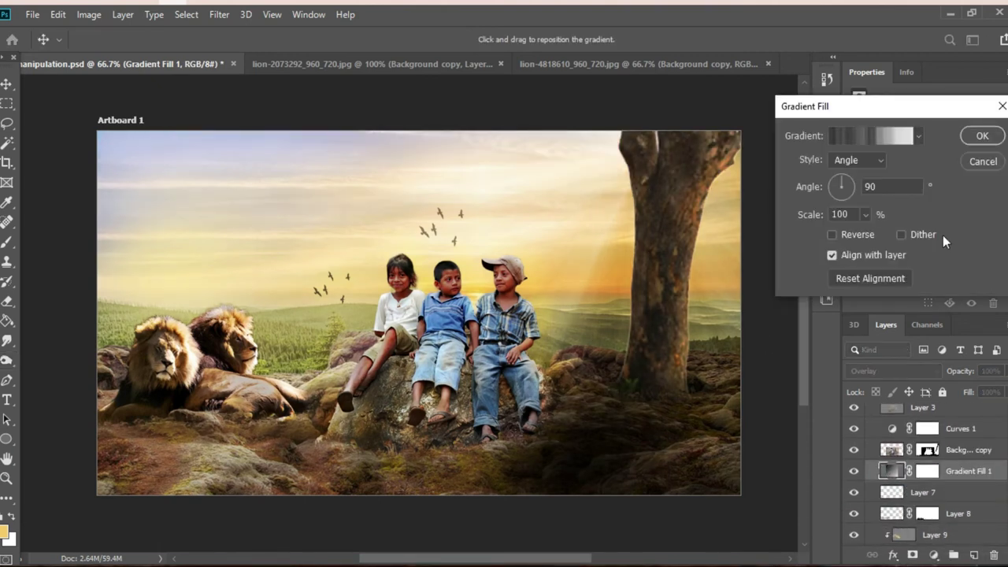
left_click_drag(842, 189, 847, 191)
key("Return")
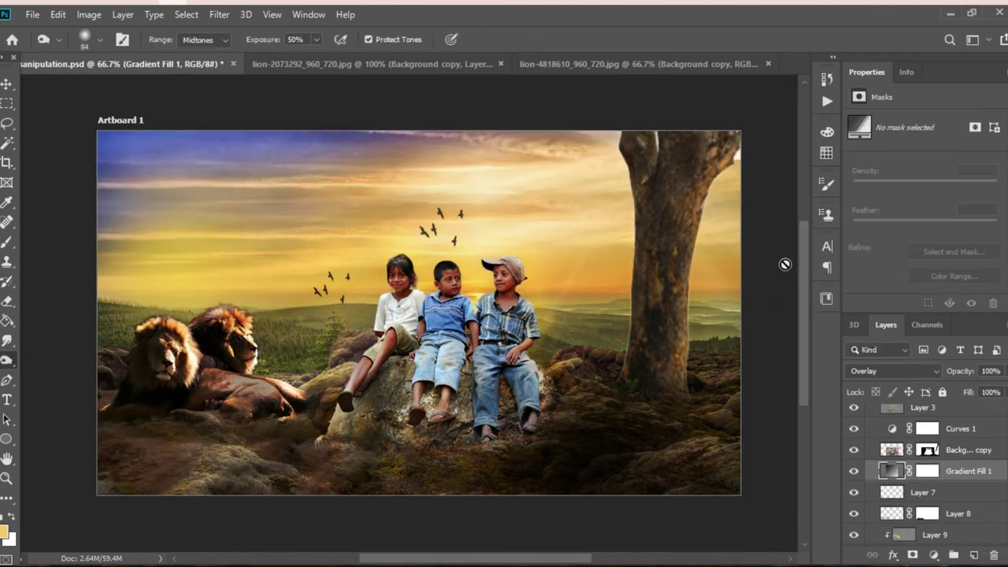
key("ctrl+s")
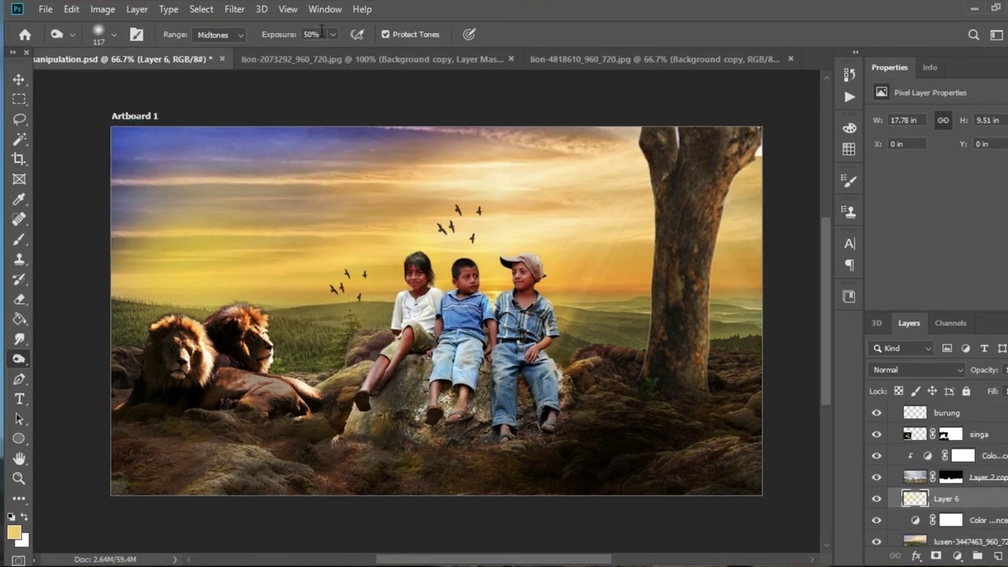
Raise Dodge exposure to 99% and test a Brush dab on the sky, undoing it.
left_click(332, 35)
left_click_drag(334, 55, 376, 57)
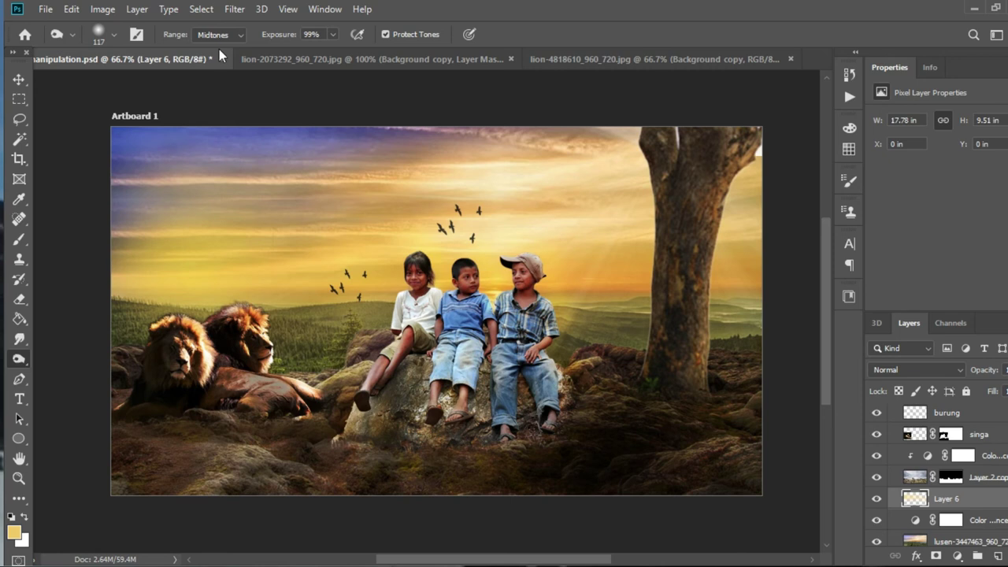
left_click(20, 238)
left_click(291, 144)
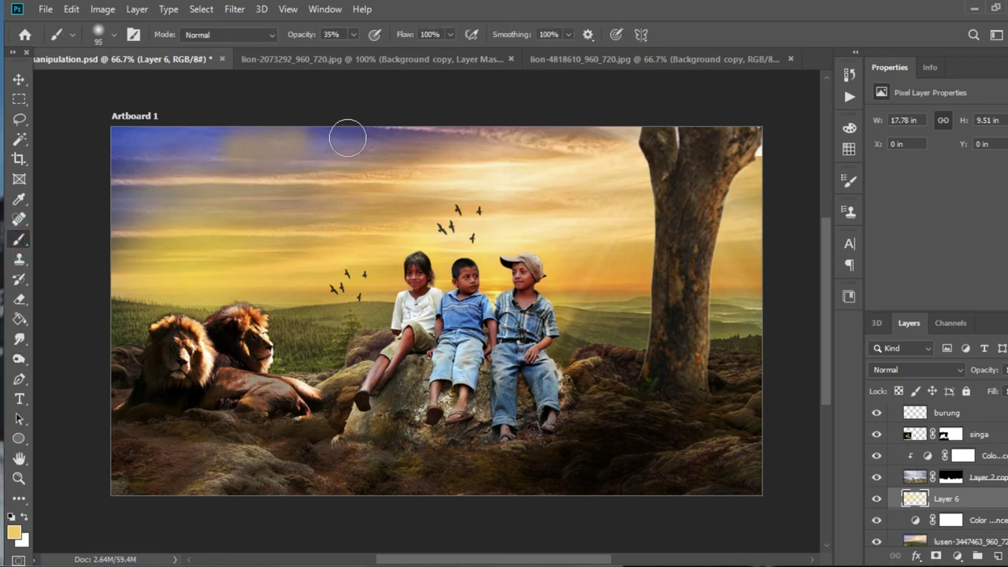
key("ctrl+z")
At 12% brush opacity, dab faint warm glow across the upper sky on Layer 6.
left_click(353, 34)
left_click_drag(352, 34, 336, 51)
left_click(346, 137)
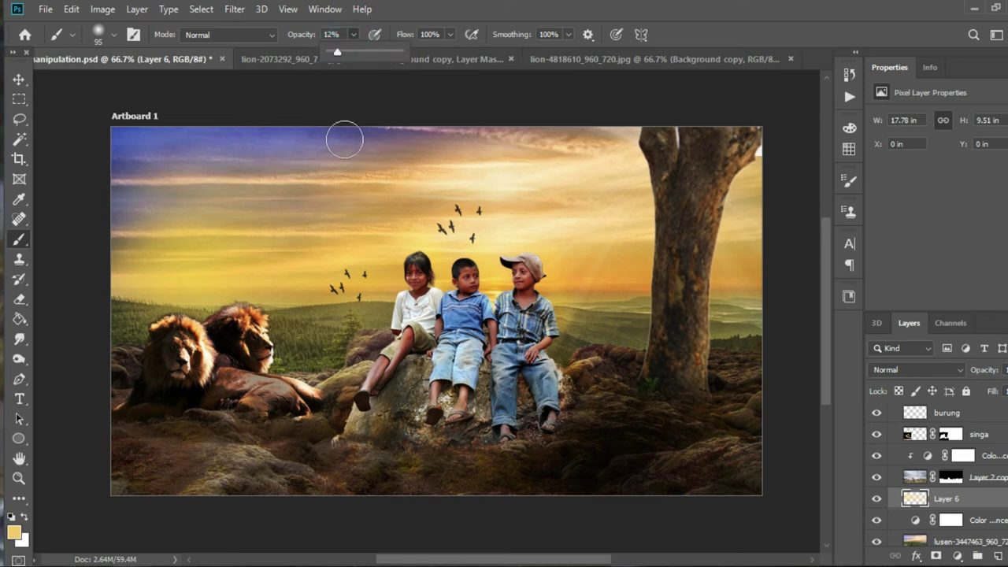
left_click(140, 176)
left_click(137, 194)
left_click(373, 122)
left_click(284, 119)
left_click(128, 141)
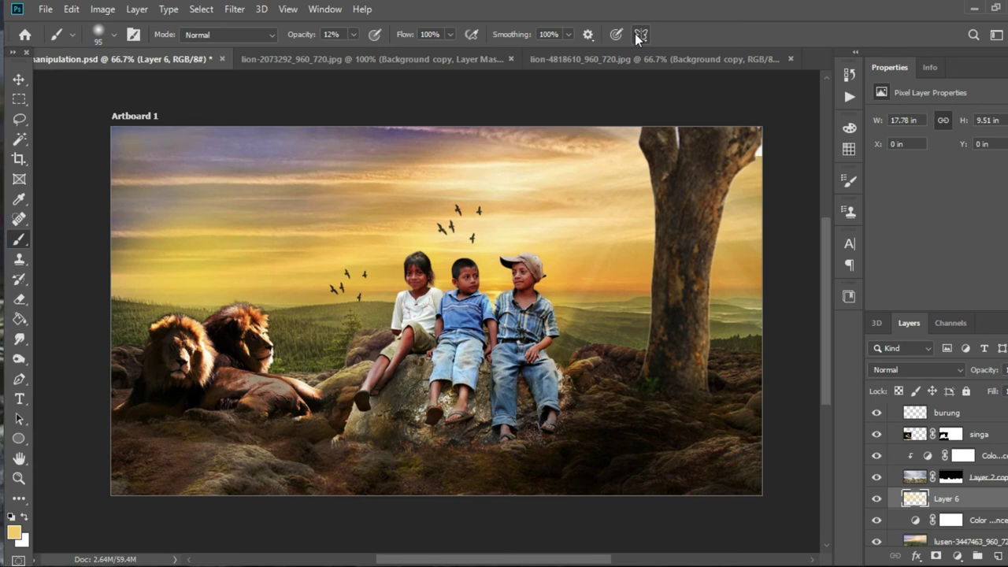
Toggle Layer 6 off and on to compare, then add empty Layer 10 above it.
left_click(873, 501)
left_click(874, 501)
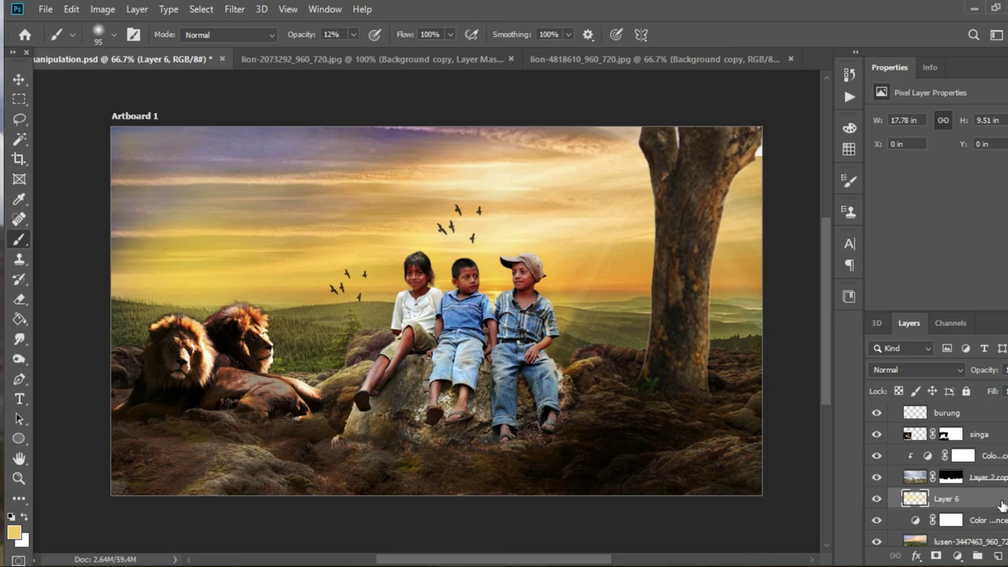
left_click(999, 555)
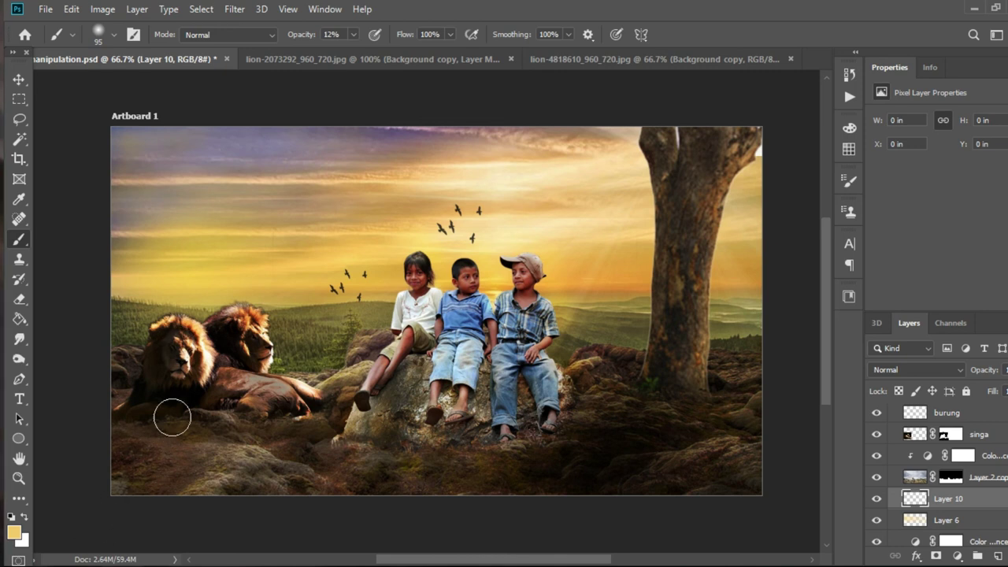
Fill Layer 10 white, render Clouds onto it, and blend it as Soft Light.
key("ctrl+BackSpace")
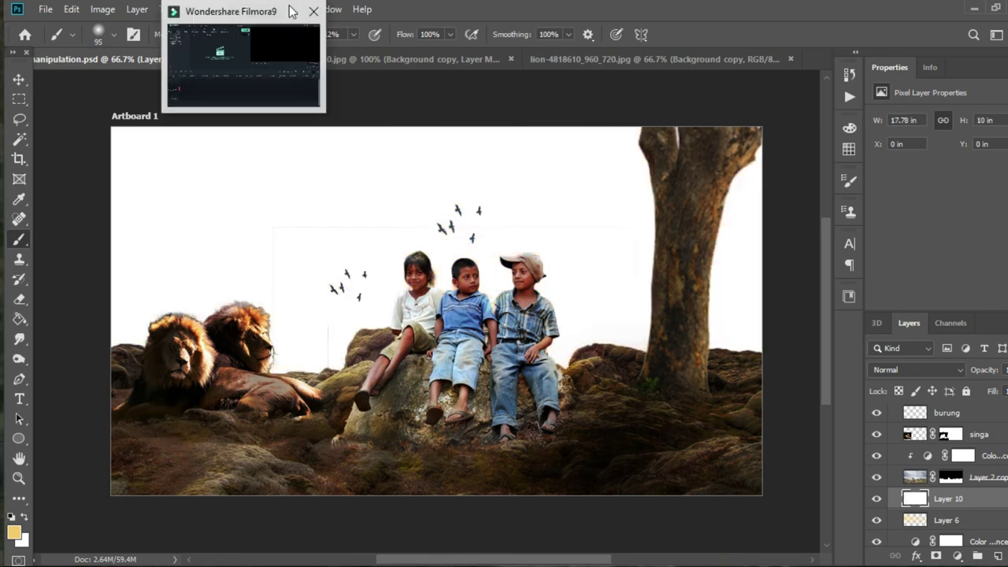
left_click(233, 9)
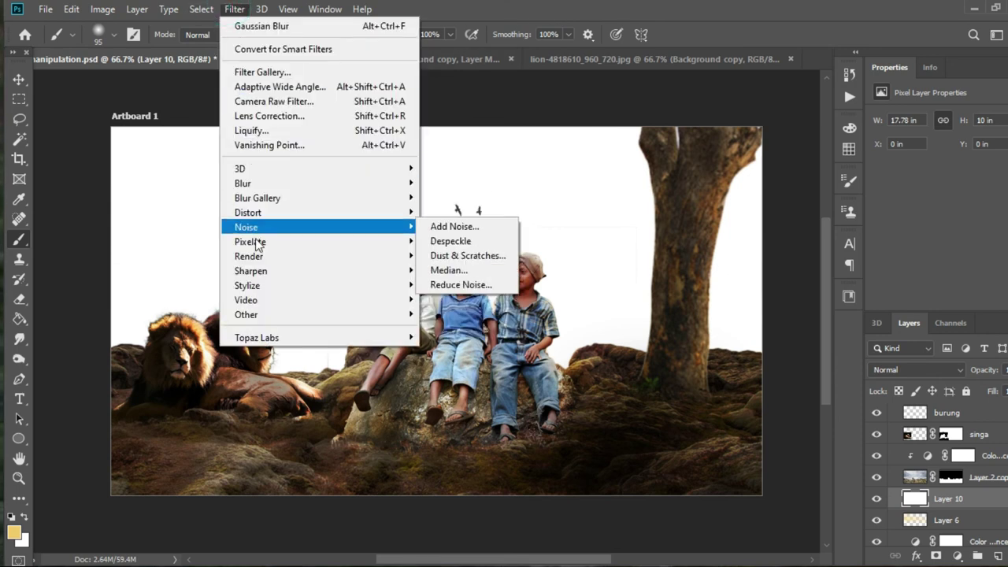
mouse_move(249, 256)
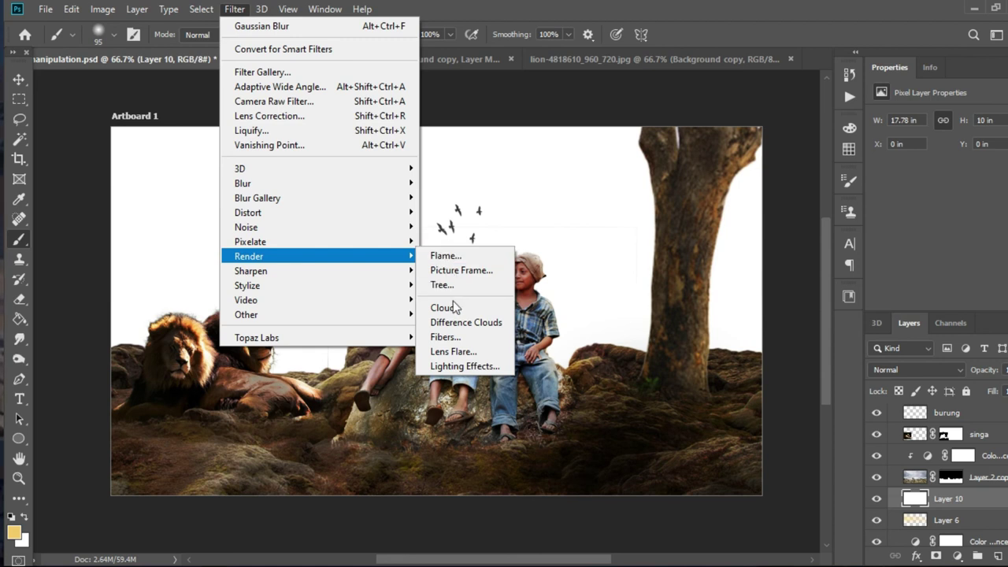
left_click(450, 303)
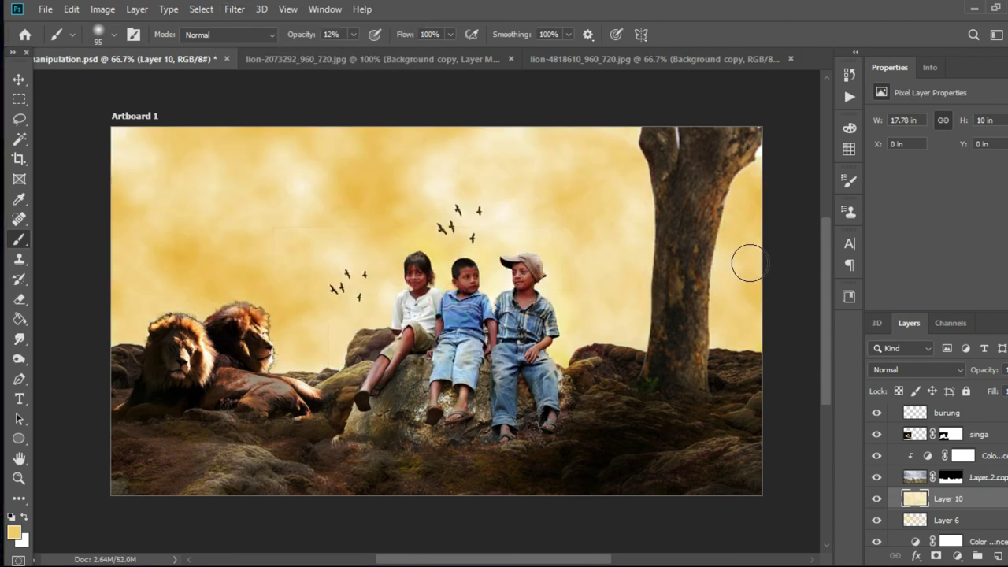
left_click(929, 370)
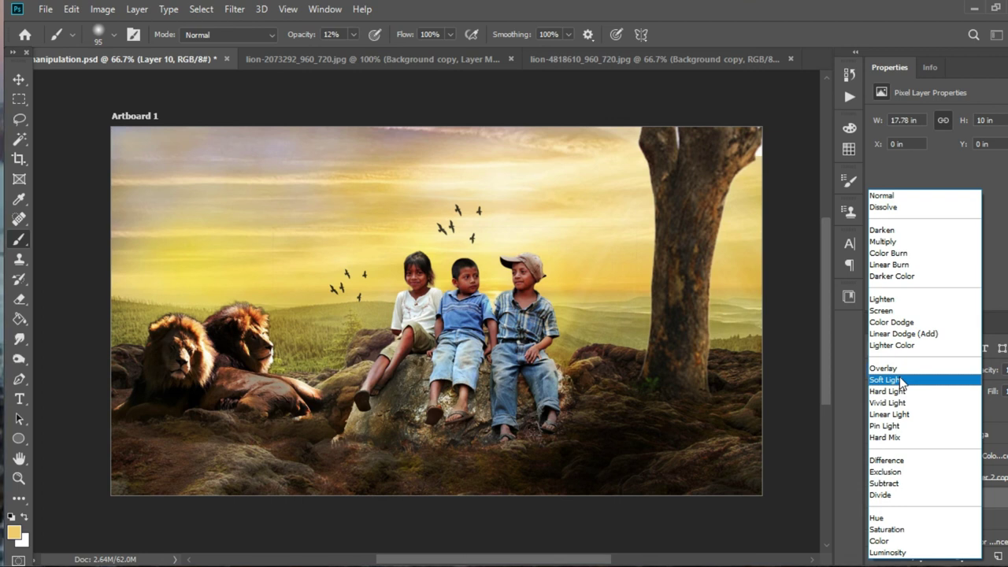
left_click(902, 381)
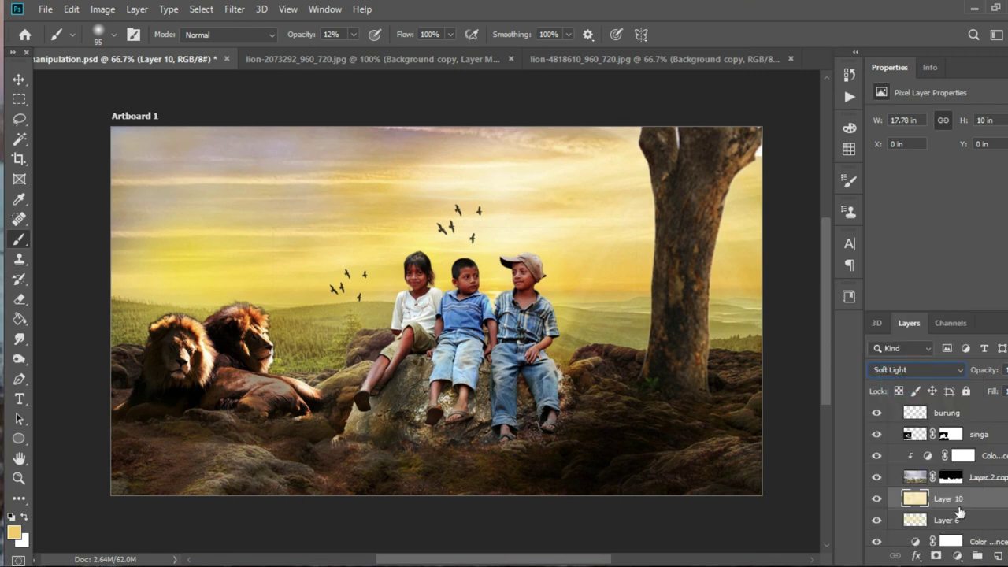
Toggle the clouds layer's visibility to compare, then delete it.
left_click(876, 500)
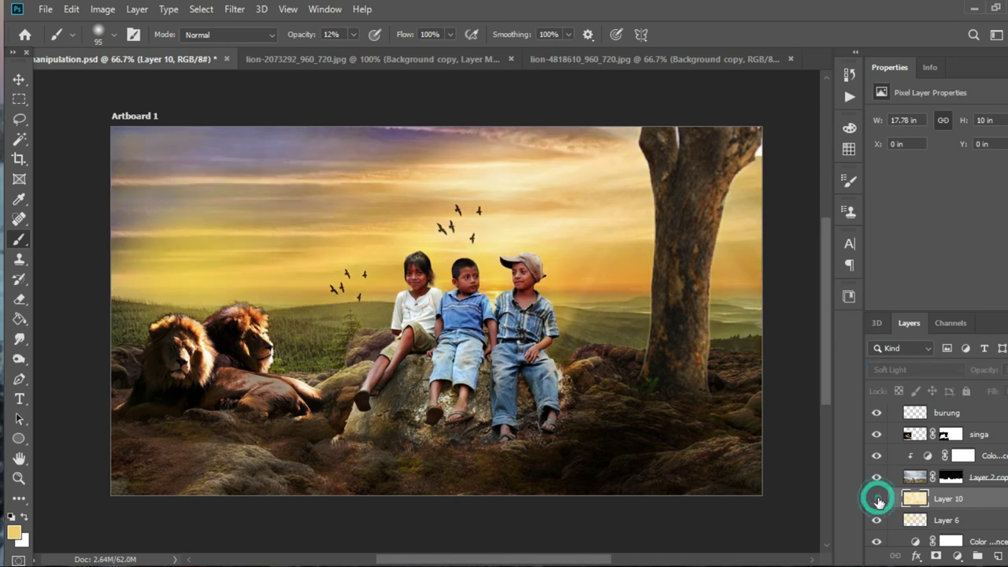
left_click(876, 499)
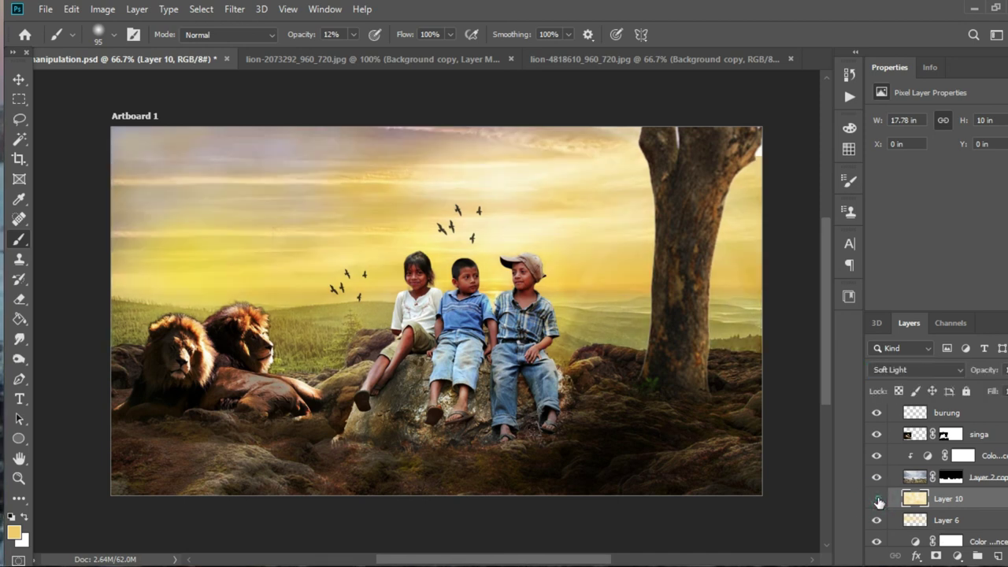
left_click(876, 499)
right_click(976, 508)
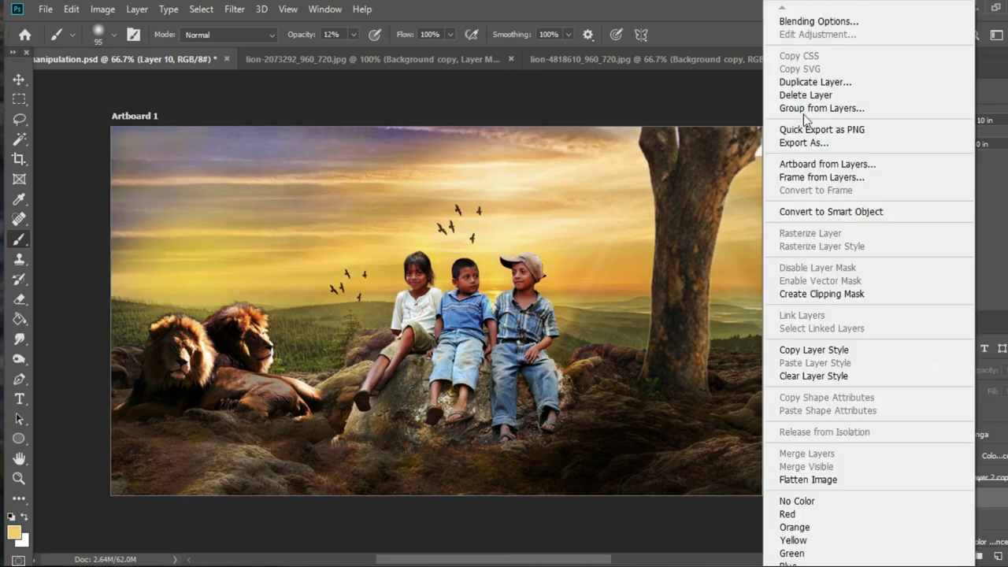
left_click(809, 94)
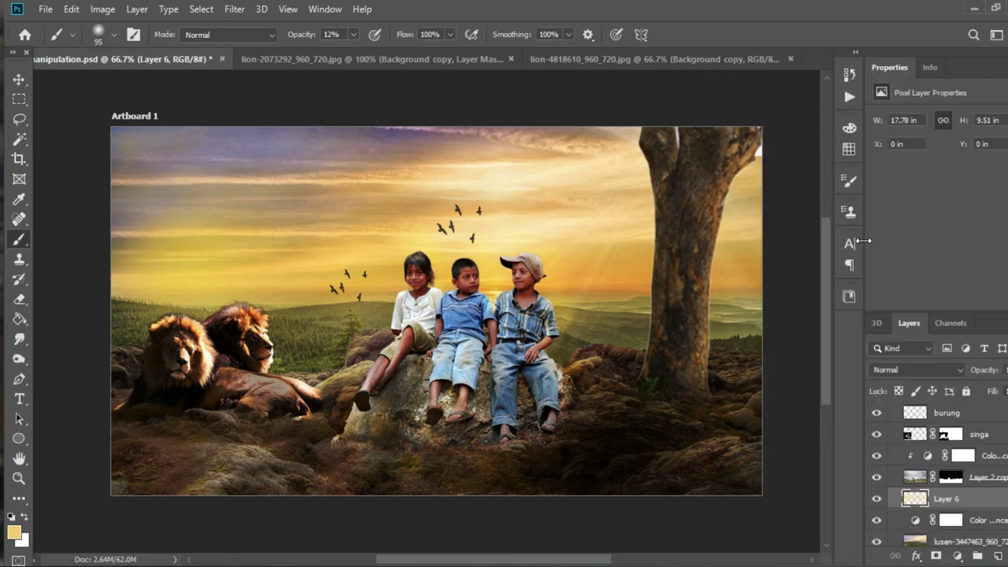